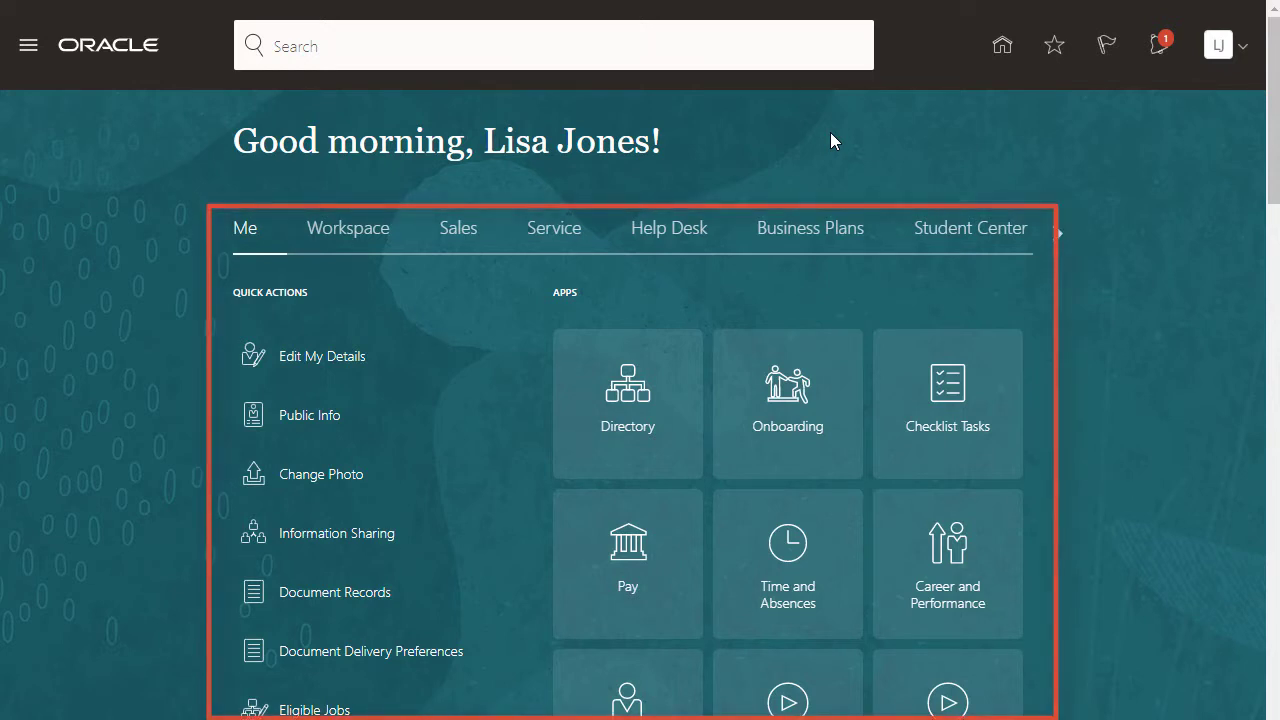
Step: Check the Workspace tab, then scroll through the Sales tab's apps from Leads to Competitors
click(386, 230)
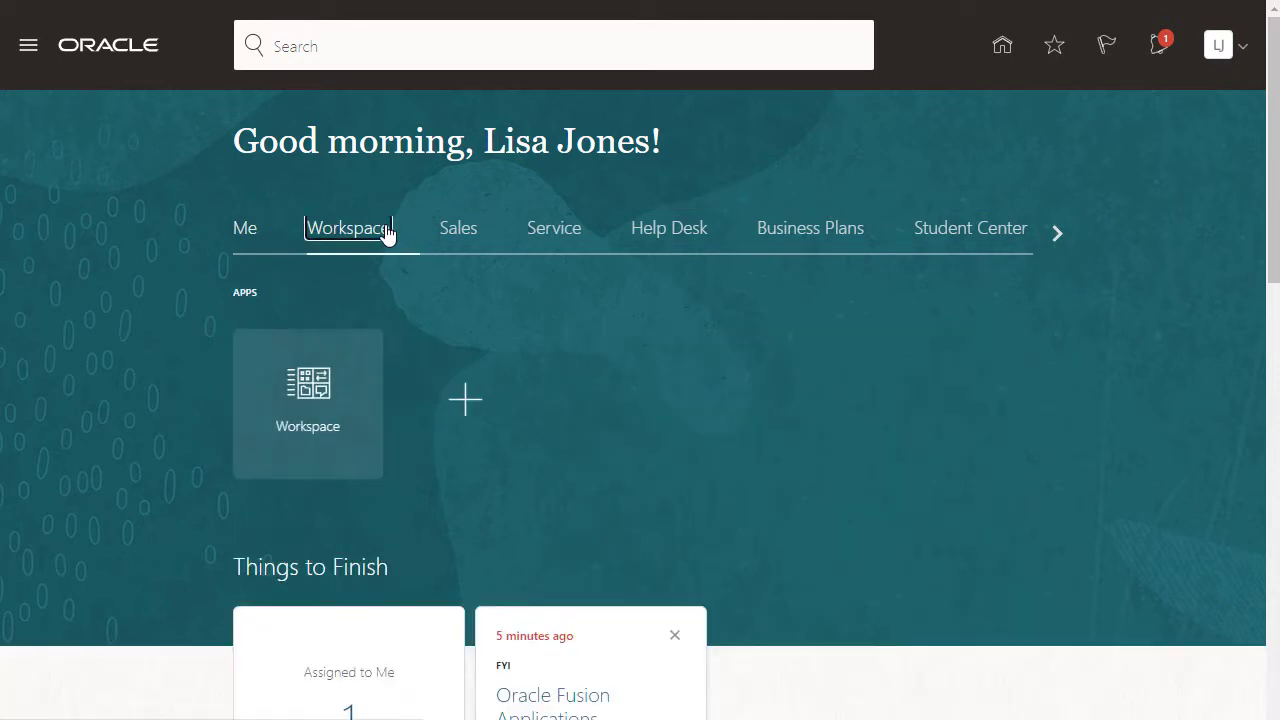
click(461, 240)
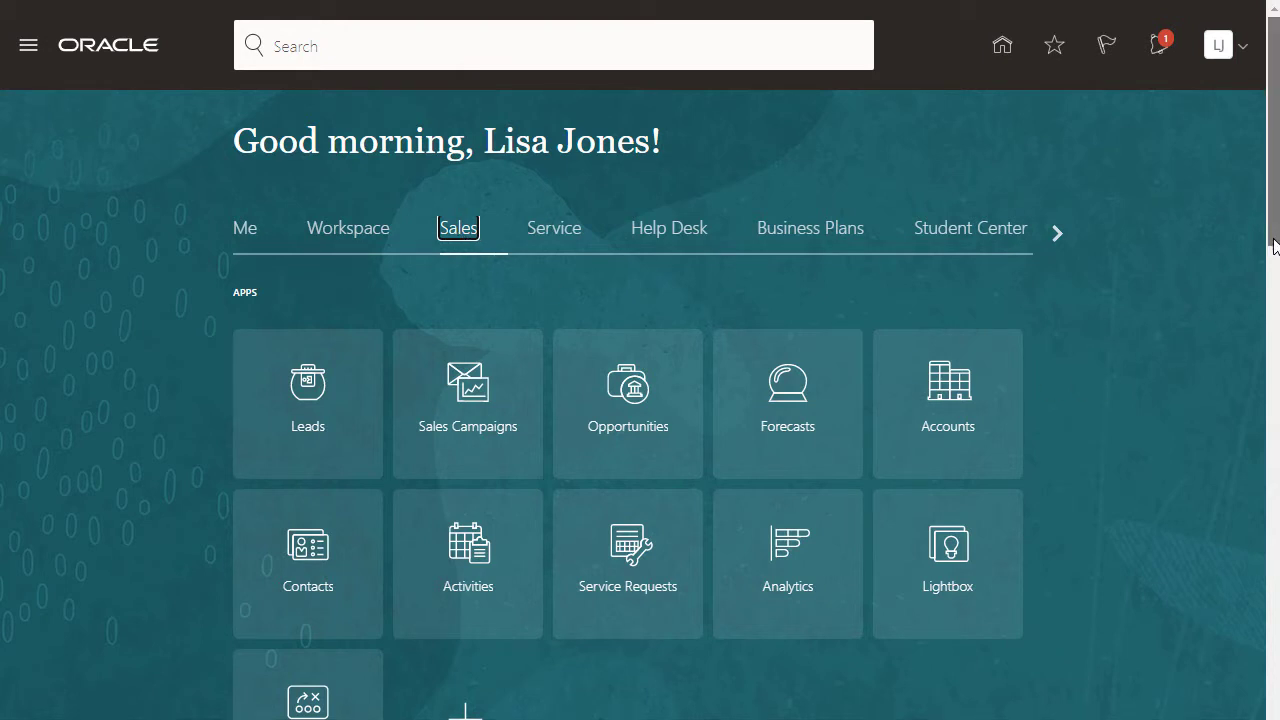
drag(1274, 243, 1277, 295)
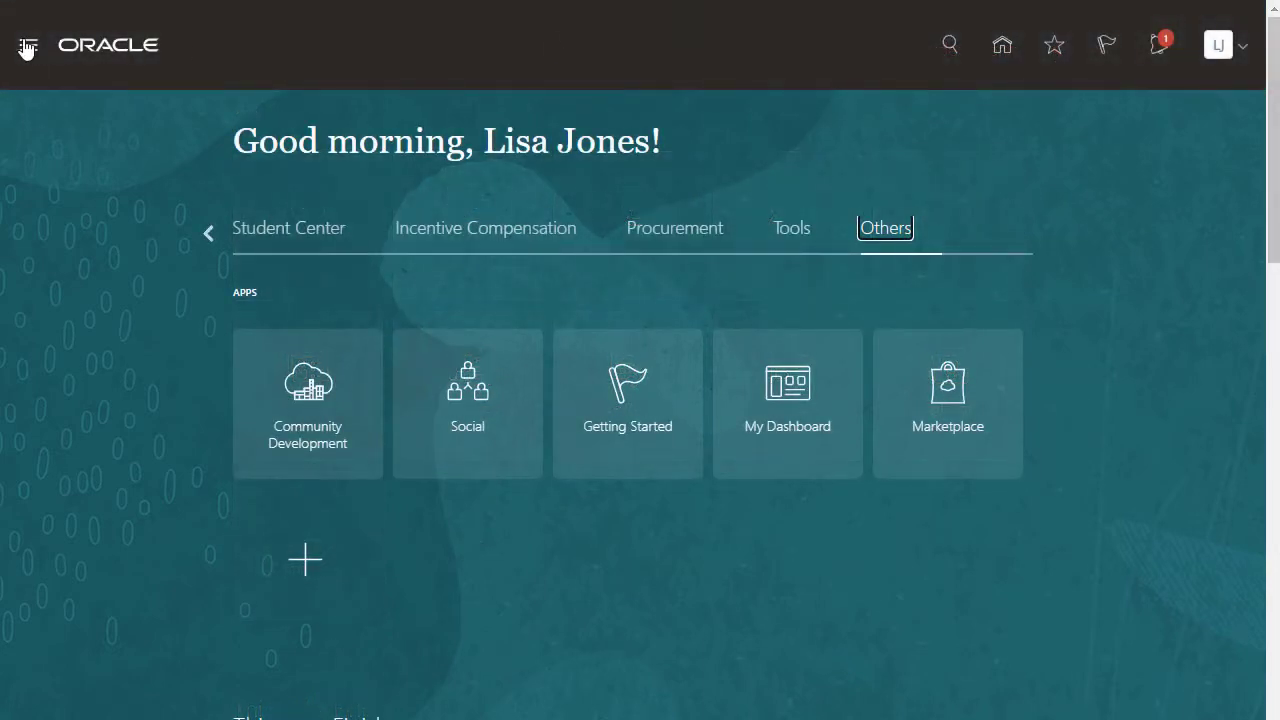
Step: Browse the Navigator's Tools and Others groups
click(25, 46)
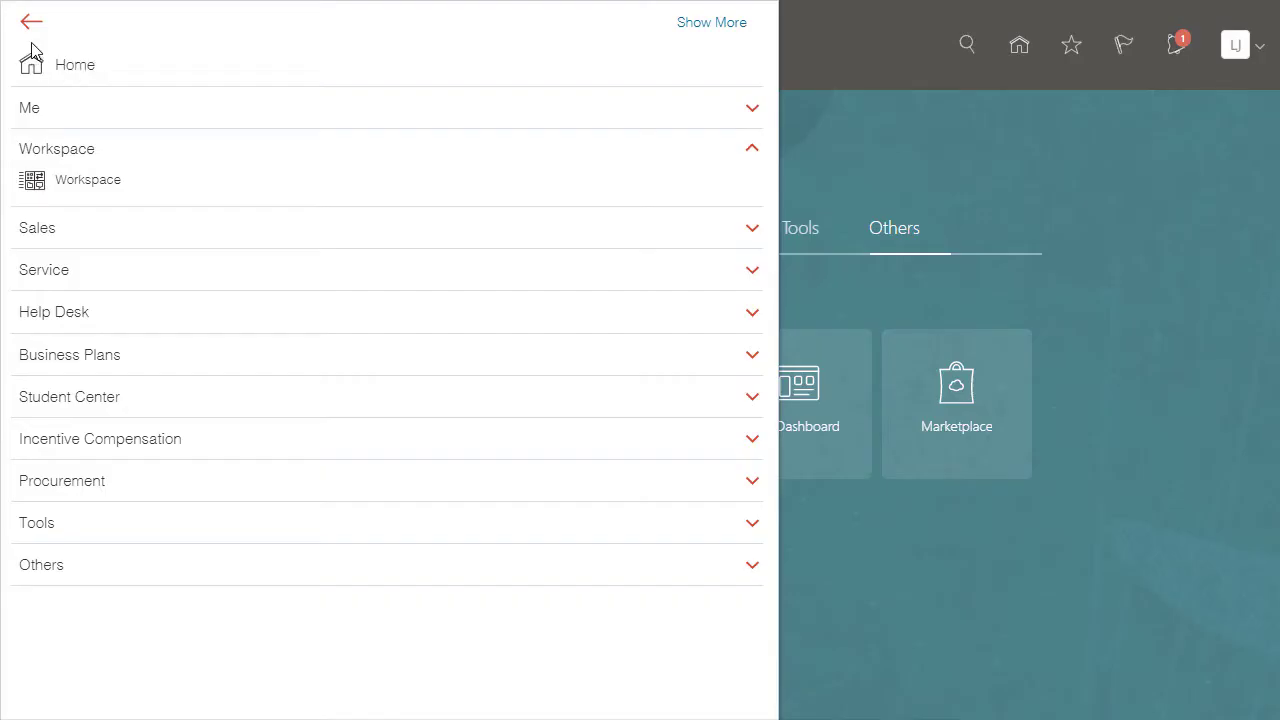
click(753, 528)
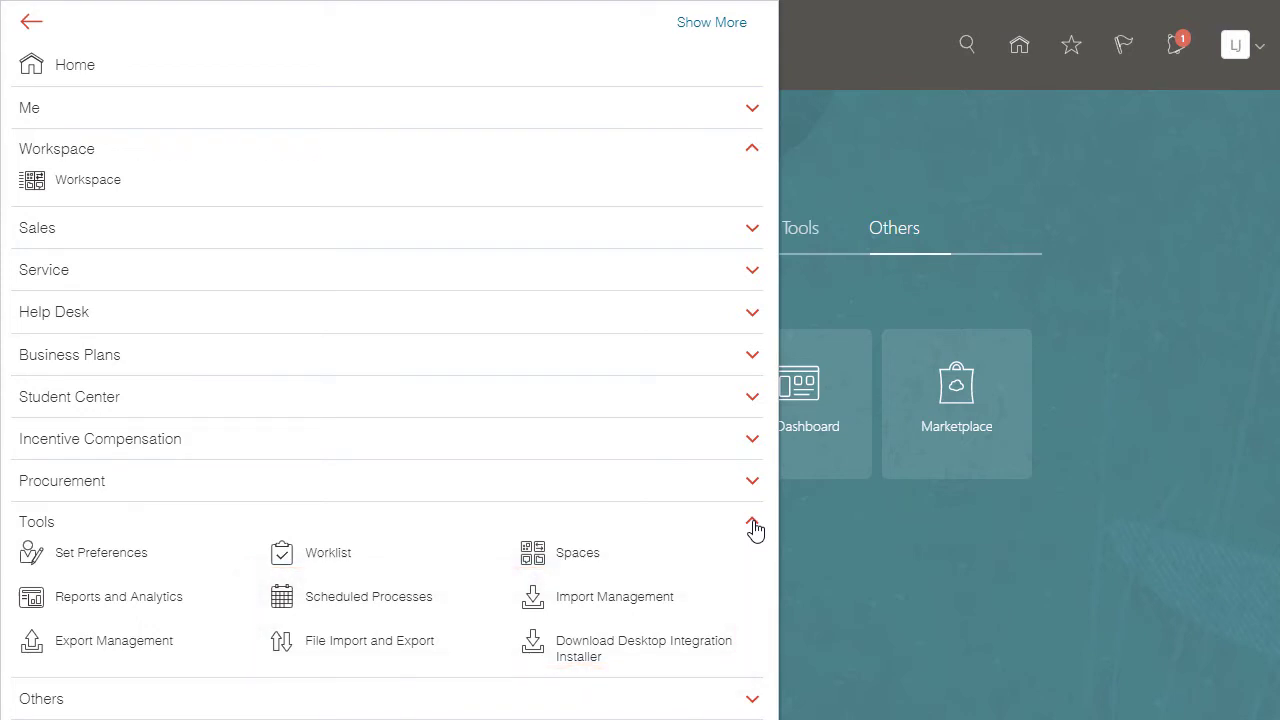
click(755, 528)
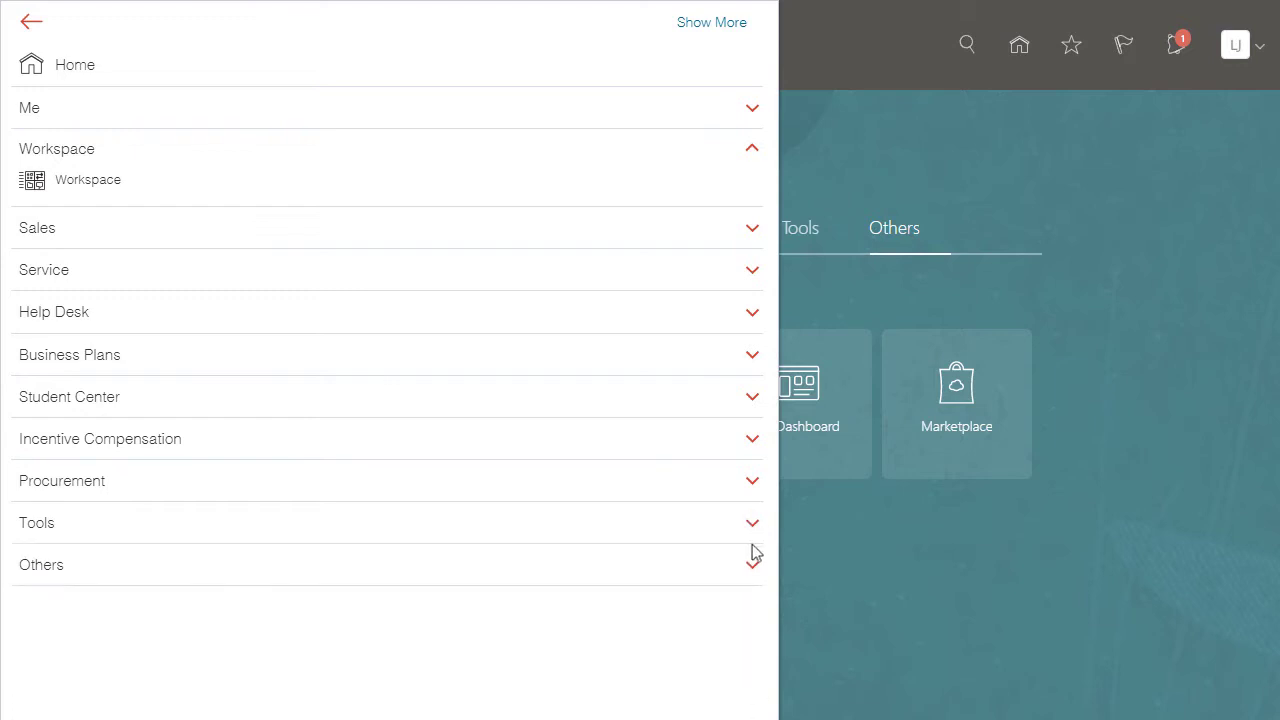
click(753, 568)
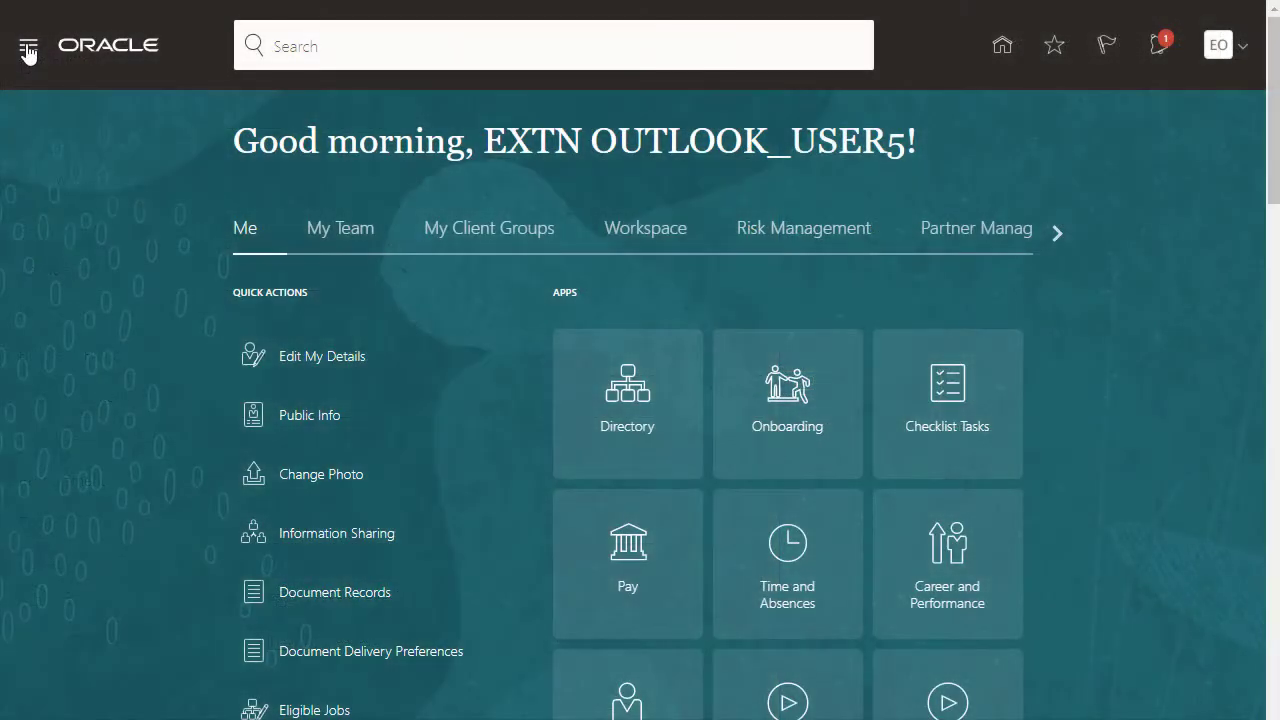
Step: As the admin user, go to Configuration > Sandboxes in the Navigator
click(23, 44)
scroll(768, 503, down, 2)
scroll(768, 503, down, 1)
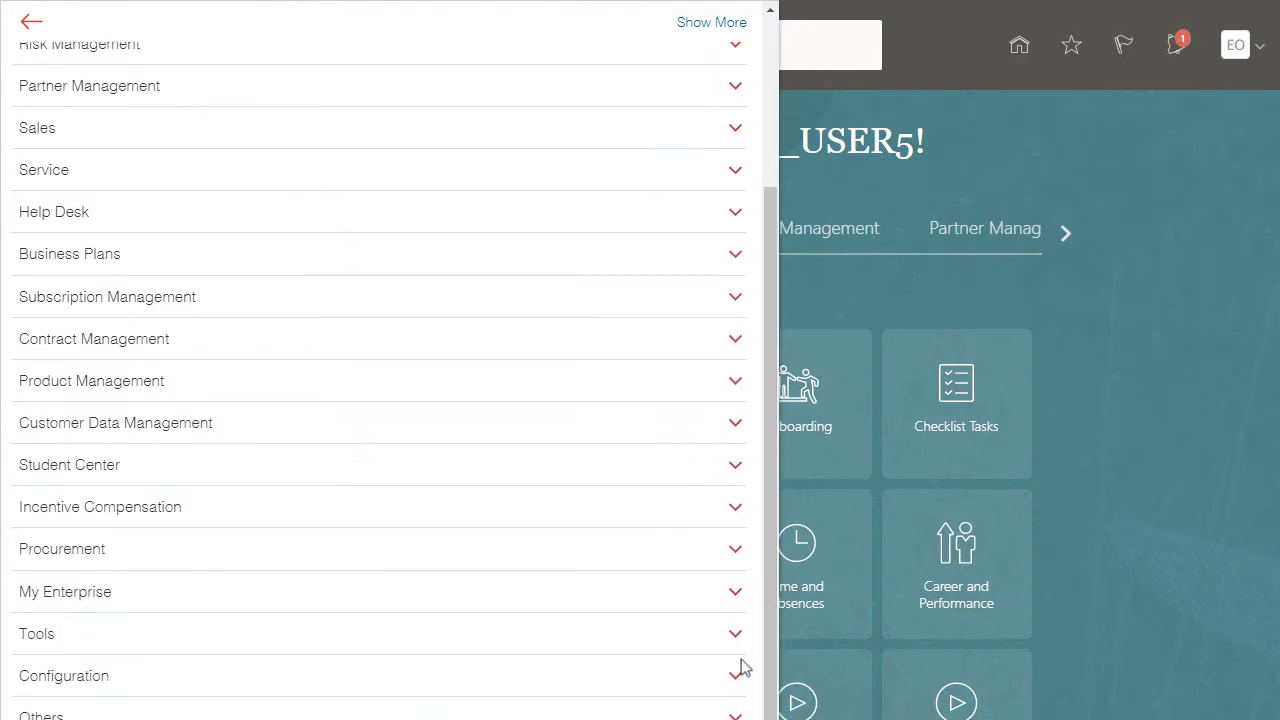
click(737, 676)
scroll(740, 684, down, 2)
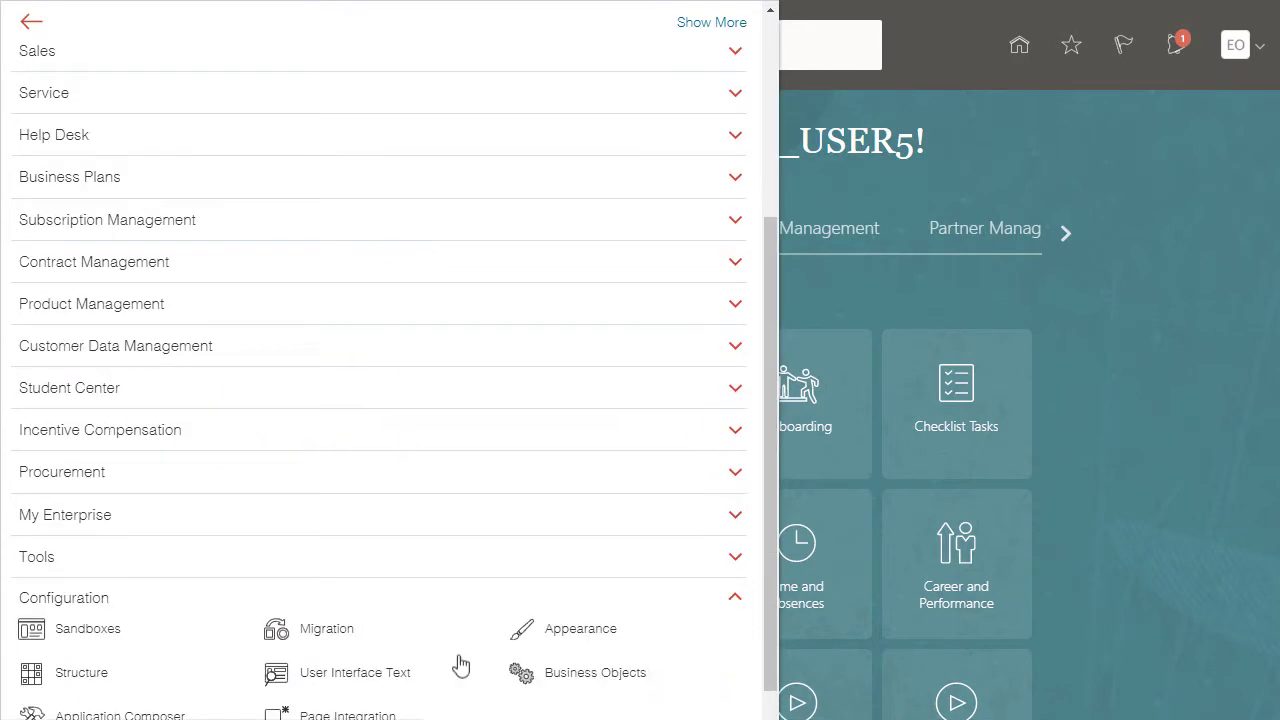
click(52, 634)
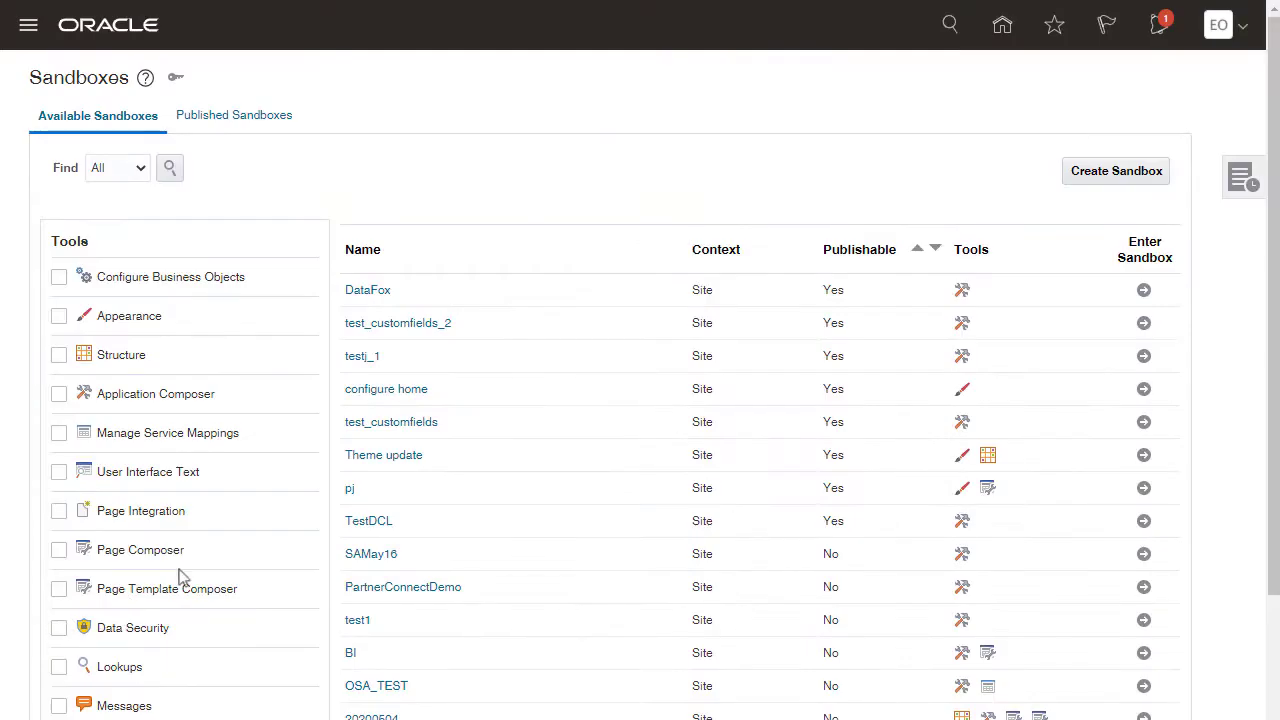
Step: Create and enter a sandbox named 'Navigation' with the Structure tool, then launch Structure
click(1080, 180)
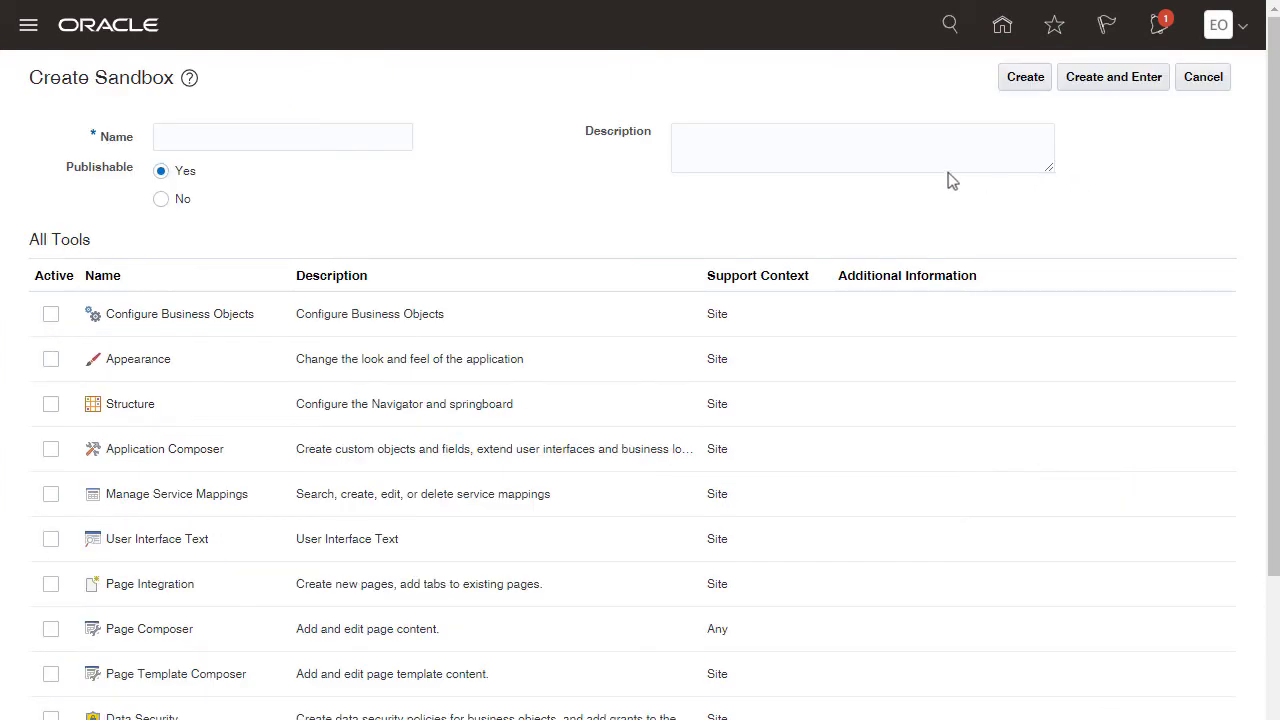
click(286, 145)
text(Navigation)
click(50, 404)
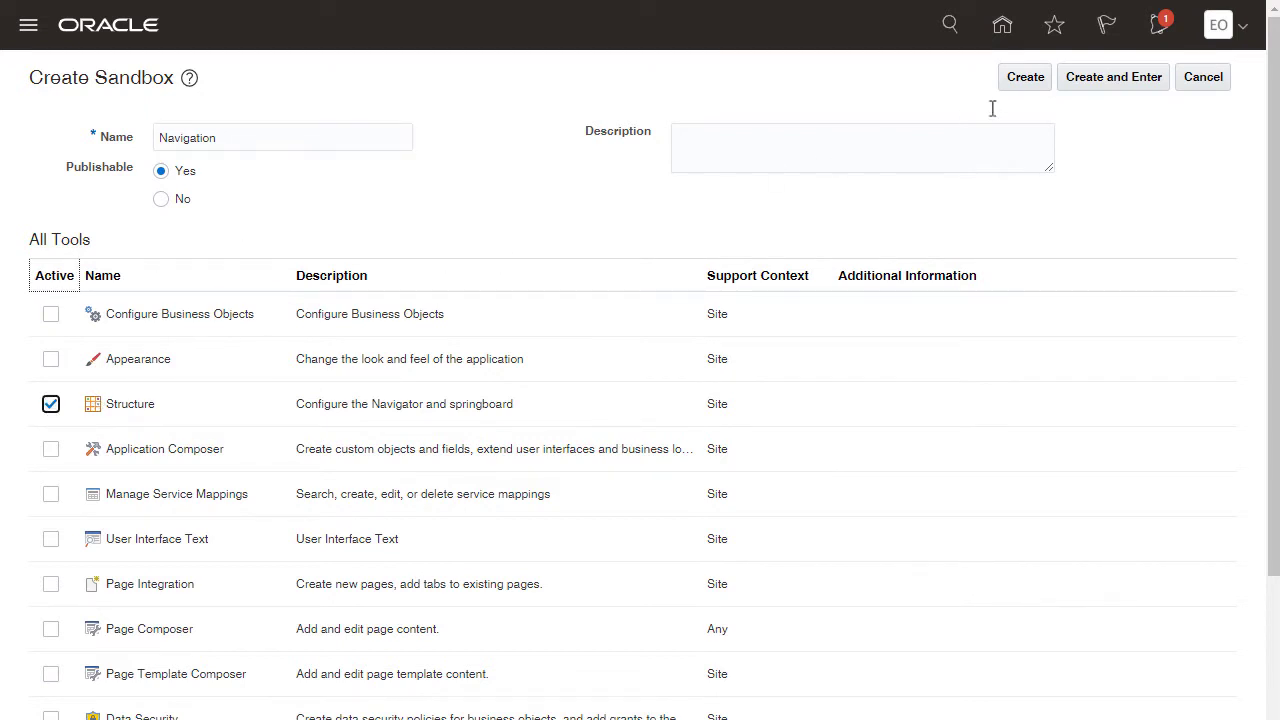
click(1074, 86)
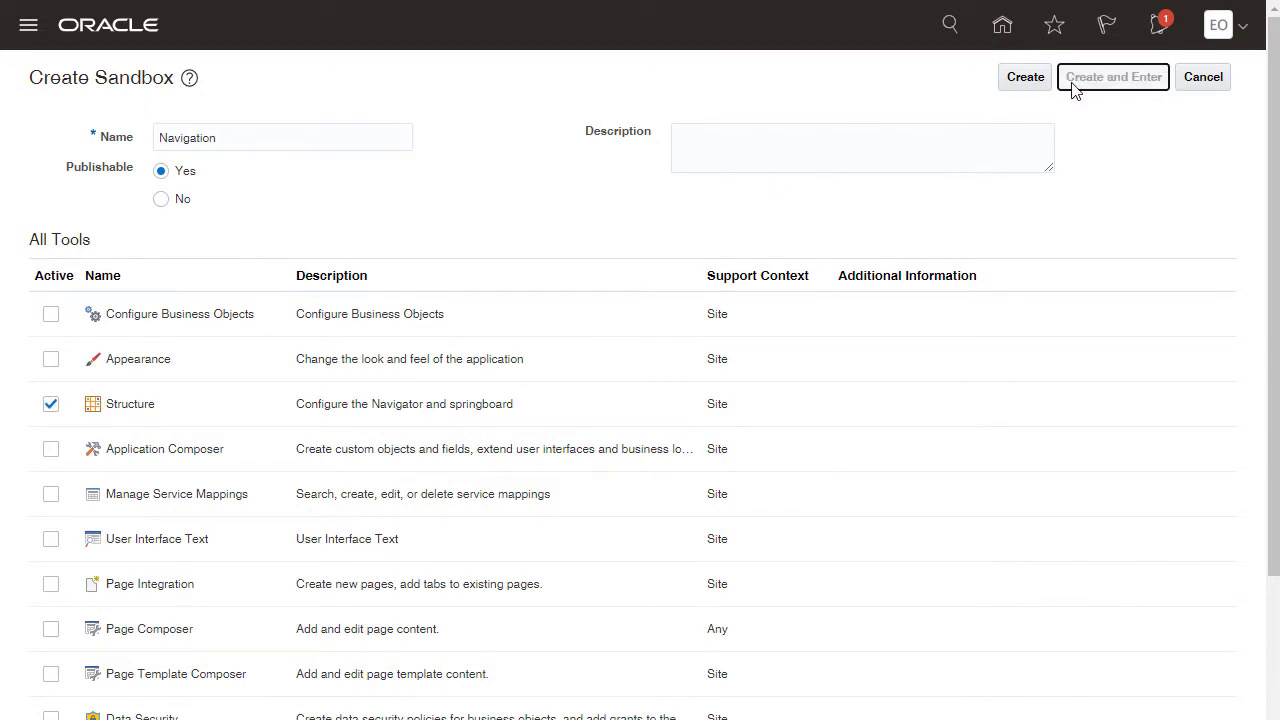
click(166, 23)
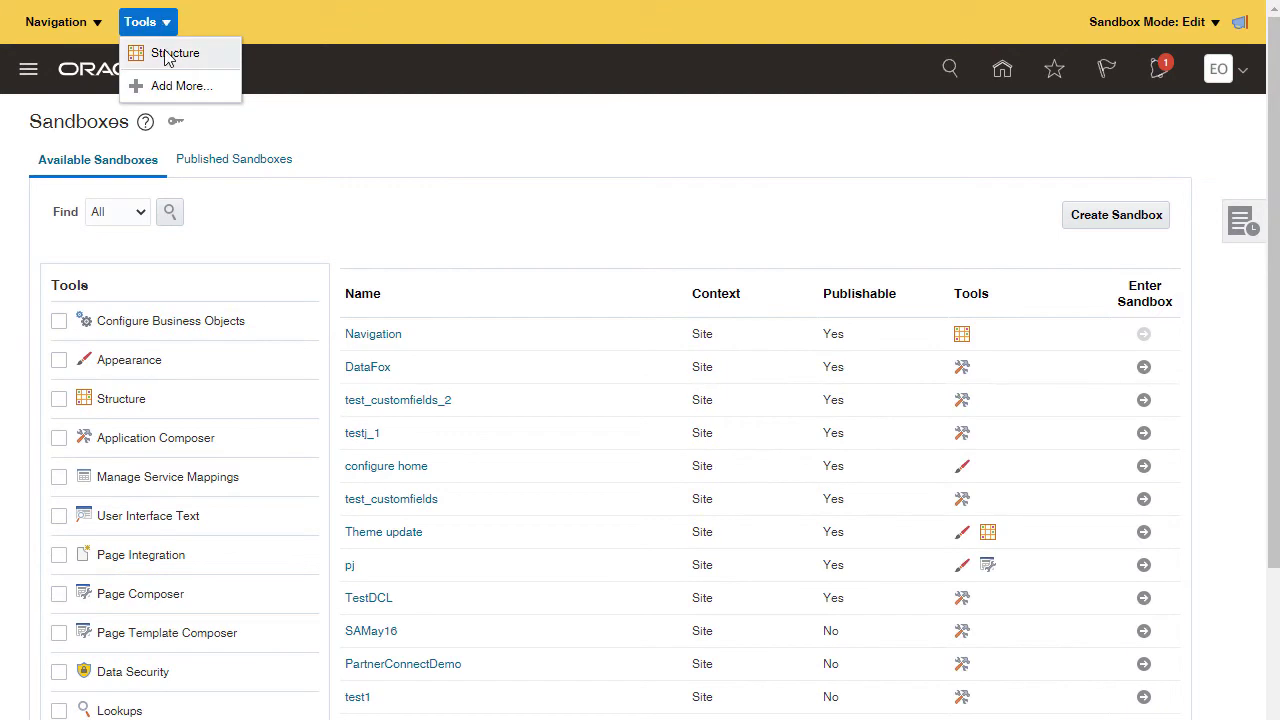
click(162, 52)
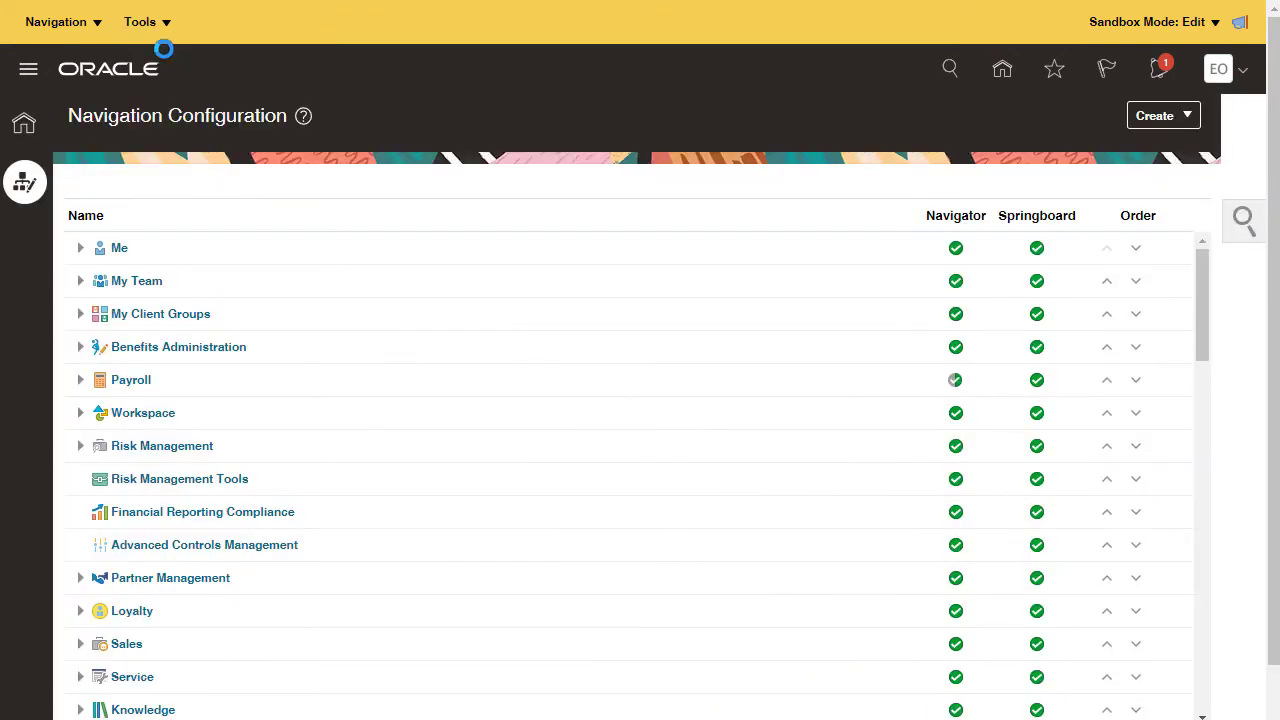
Step: Move each of the two Workspace pages into the Sales group using Move To
click(1193, 243)
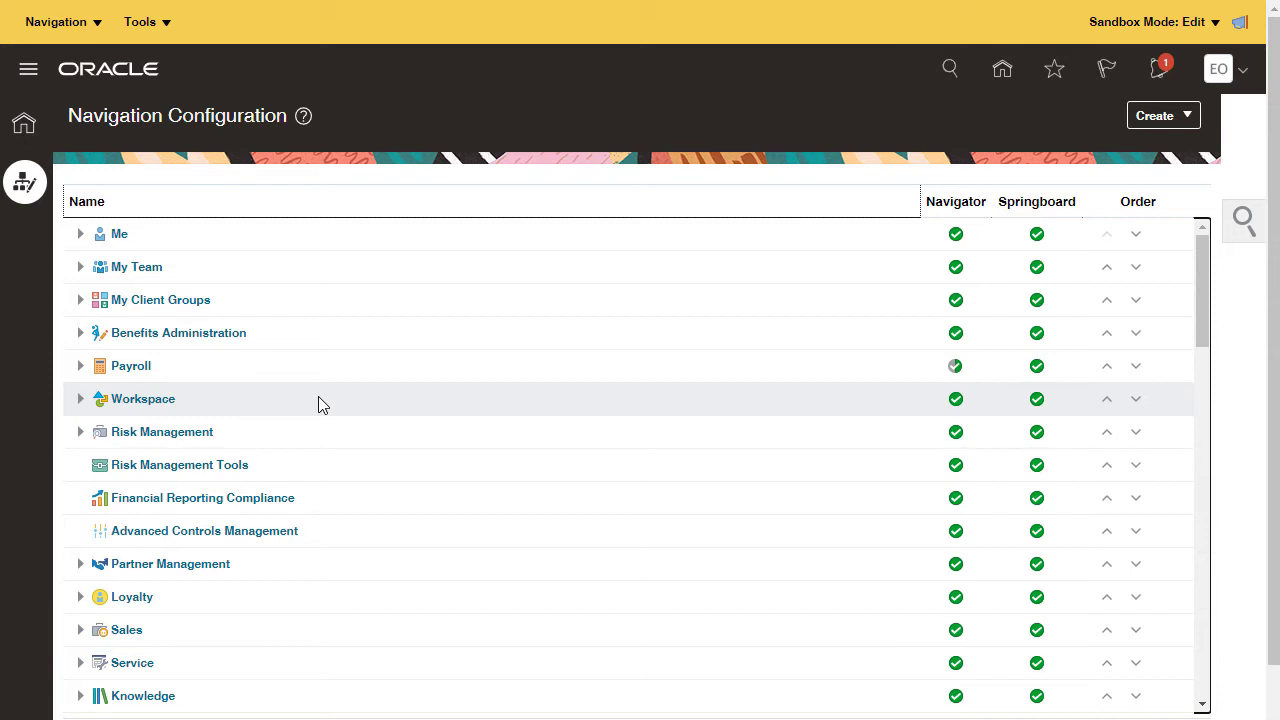
click(80, 399)
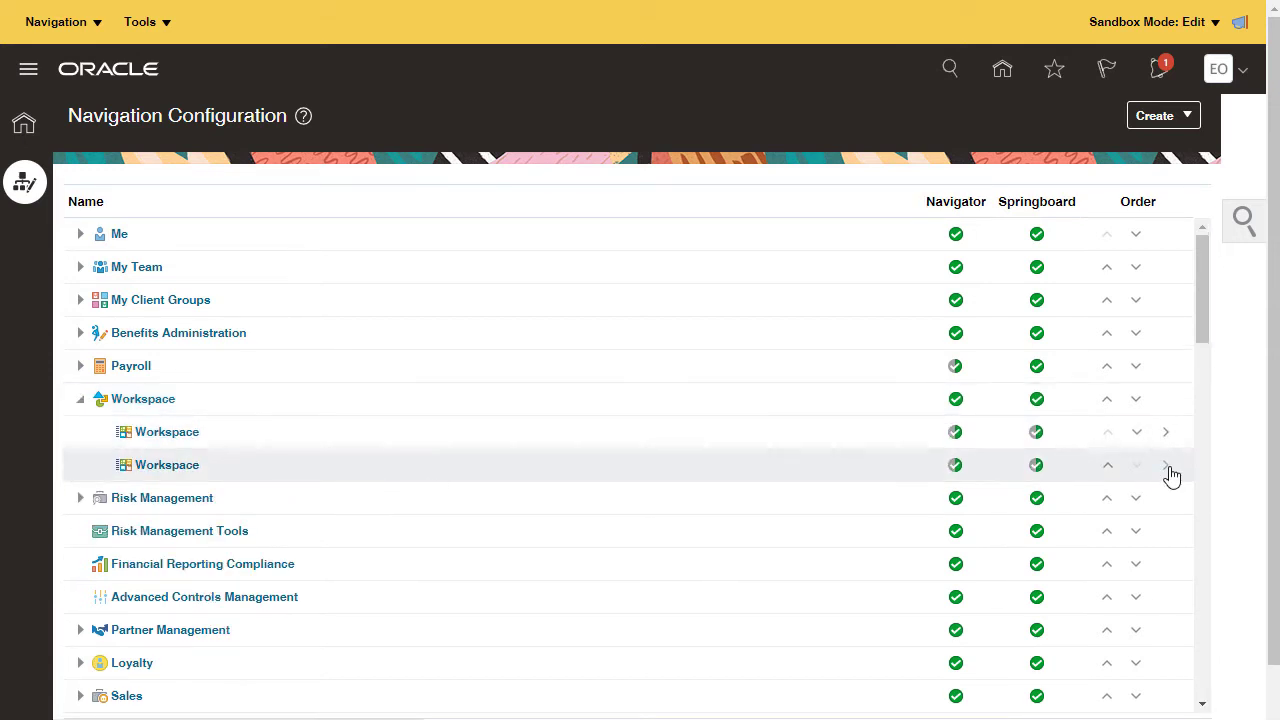
click(1168, 468)
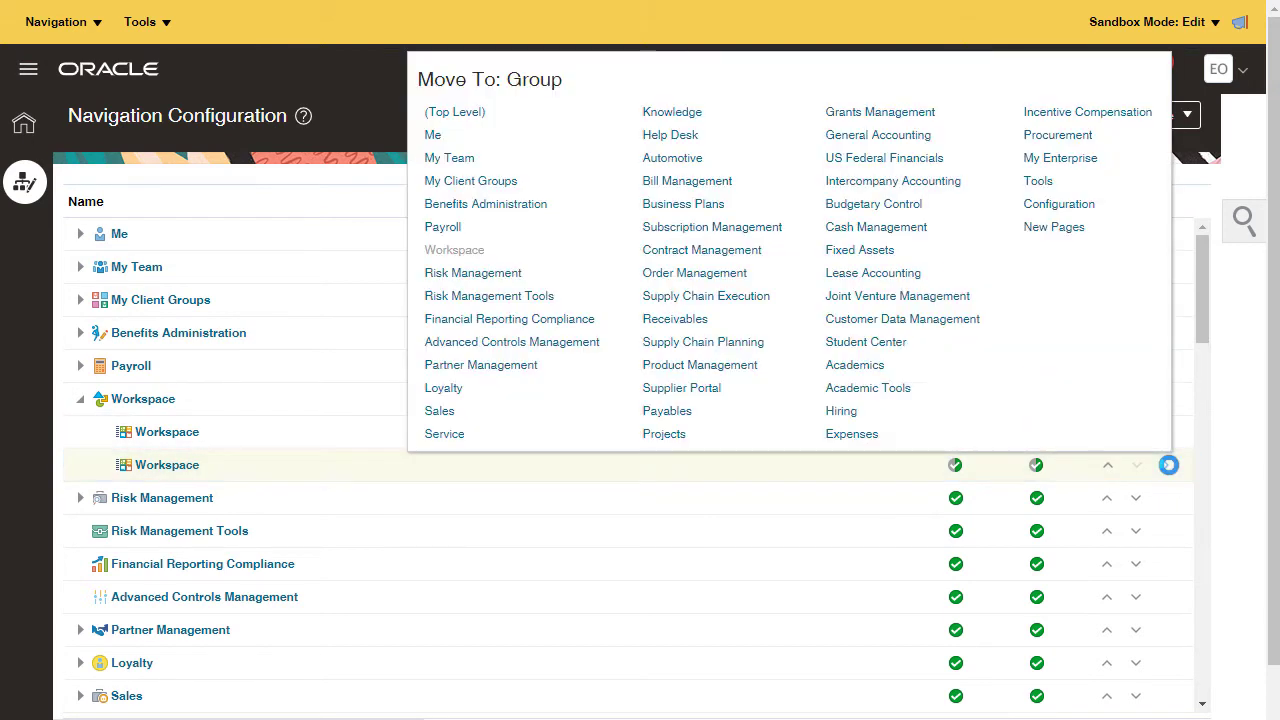
click(440, 413)
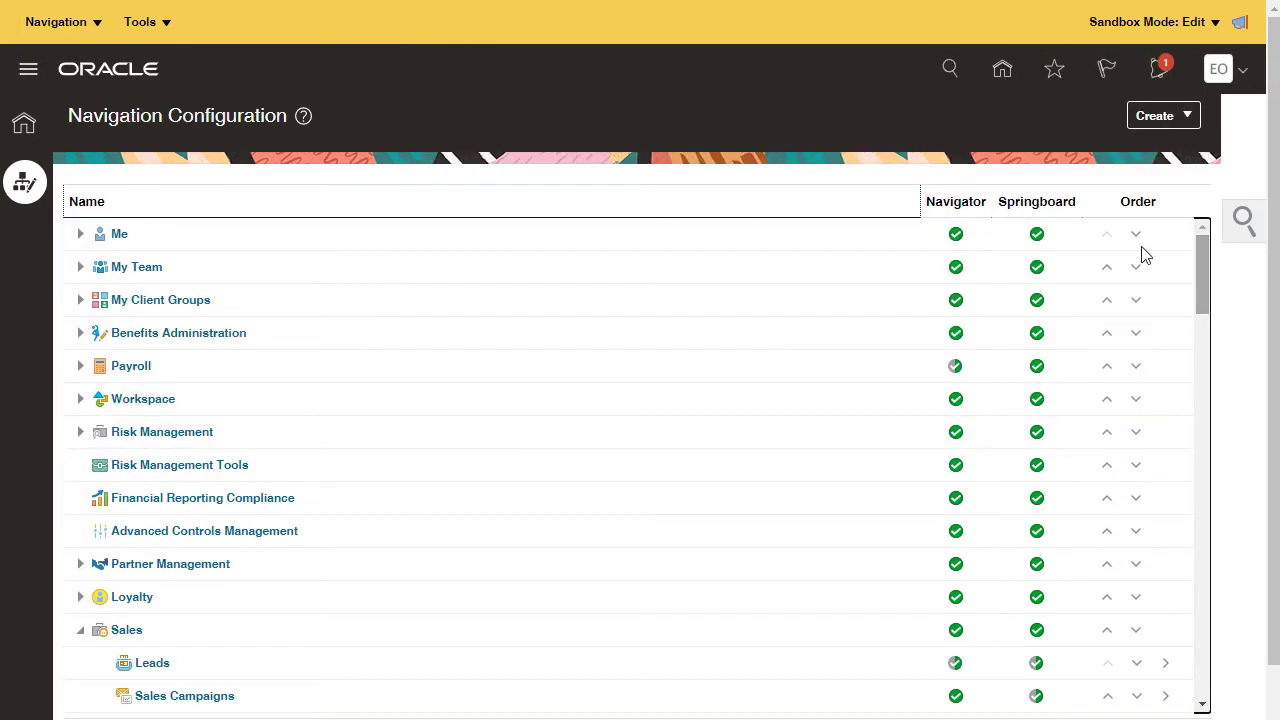
click(81, 399)
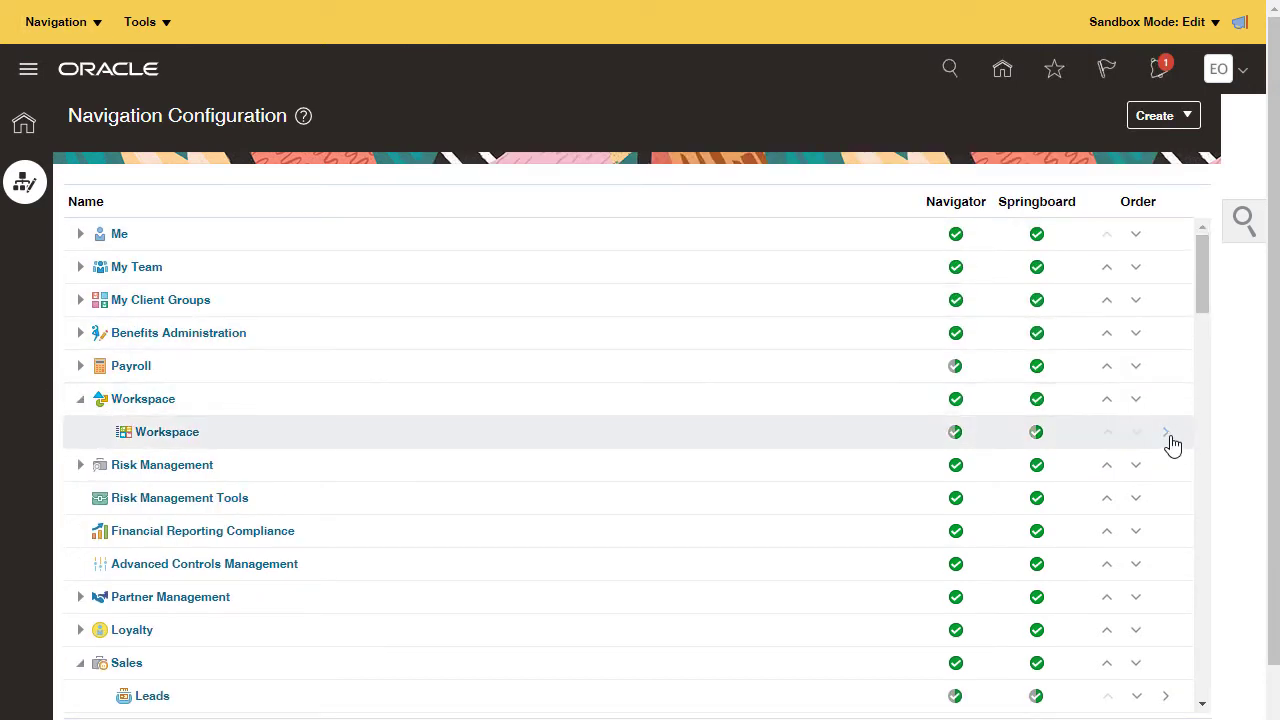
click(1167, 433)
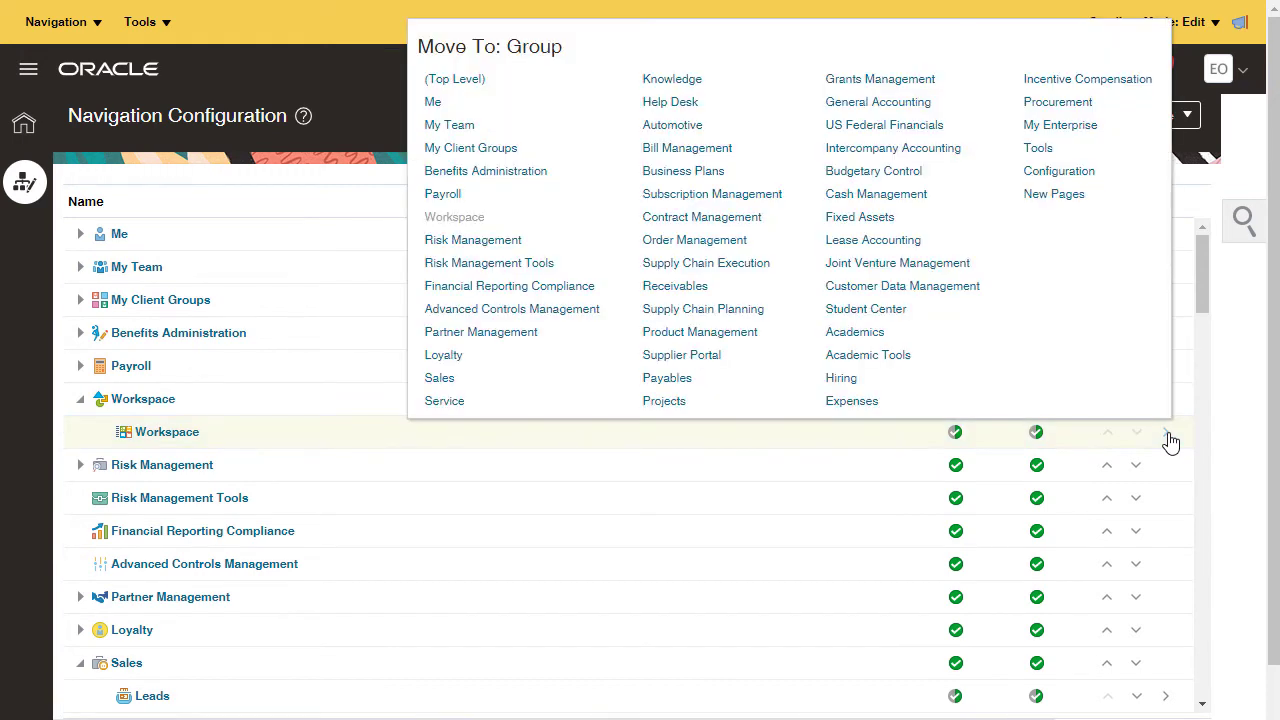
click(439, 379)
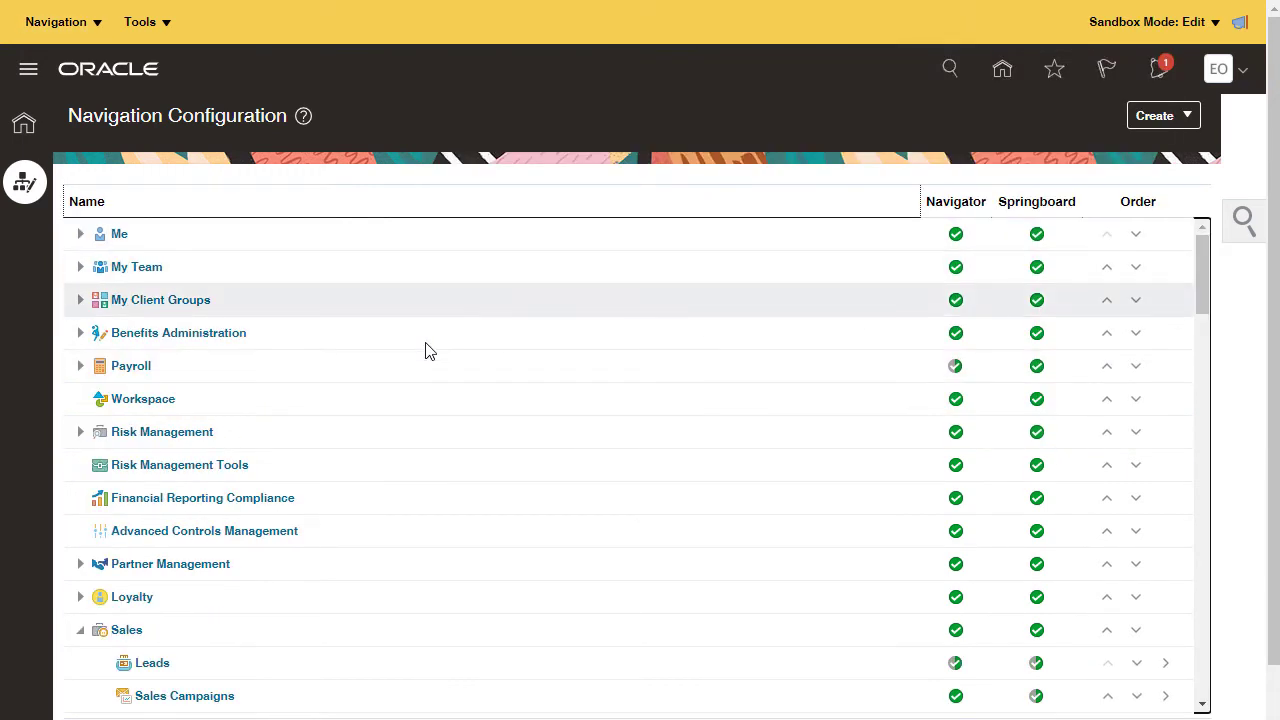
Step: Set the Workspace group's Show on Navigator to No and save
click(155, 400)
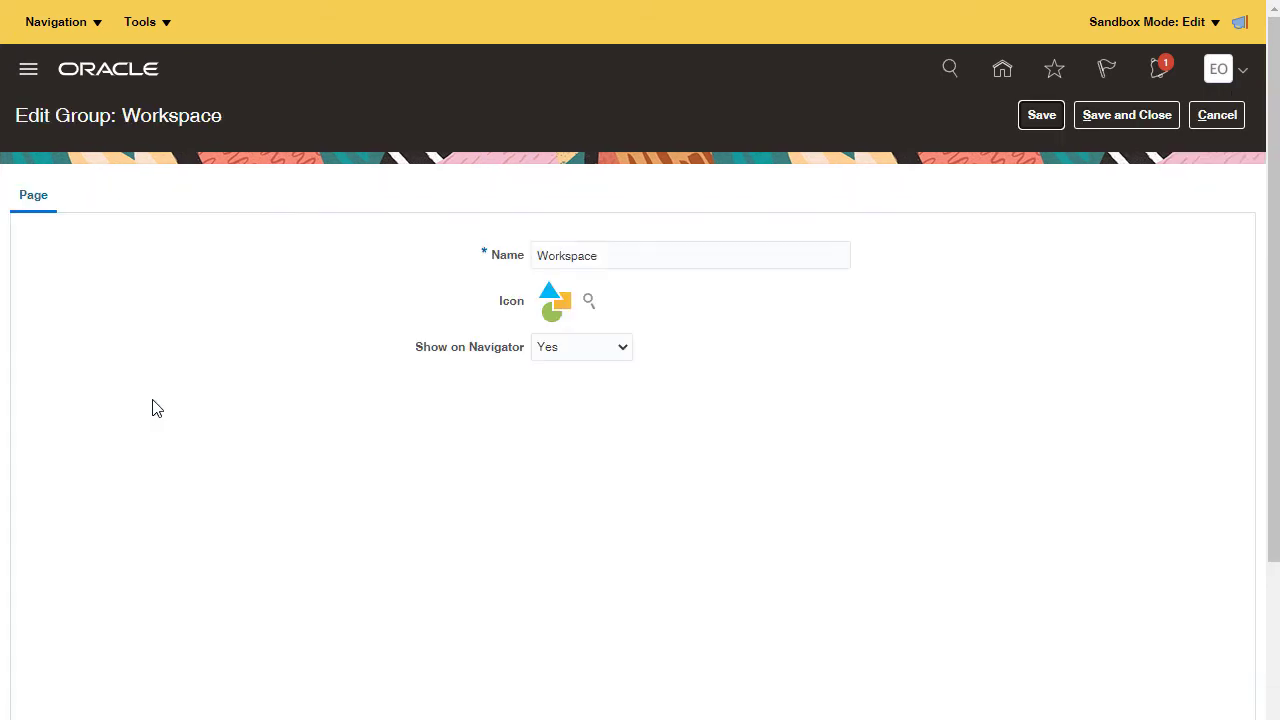
click(627, 353)
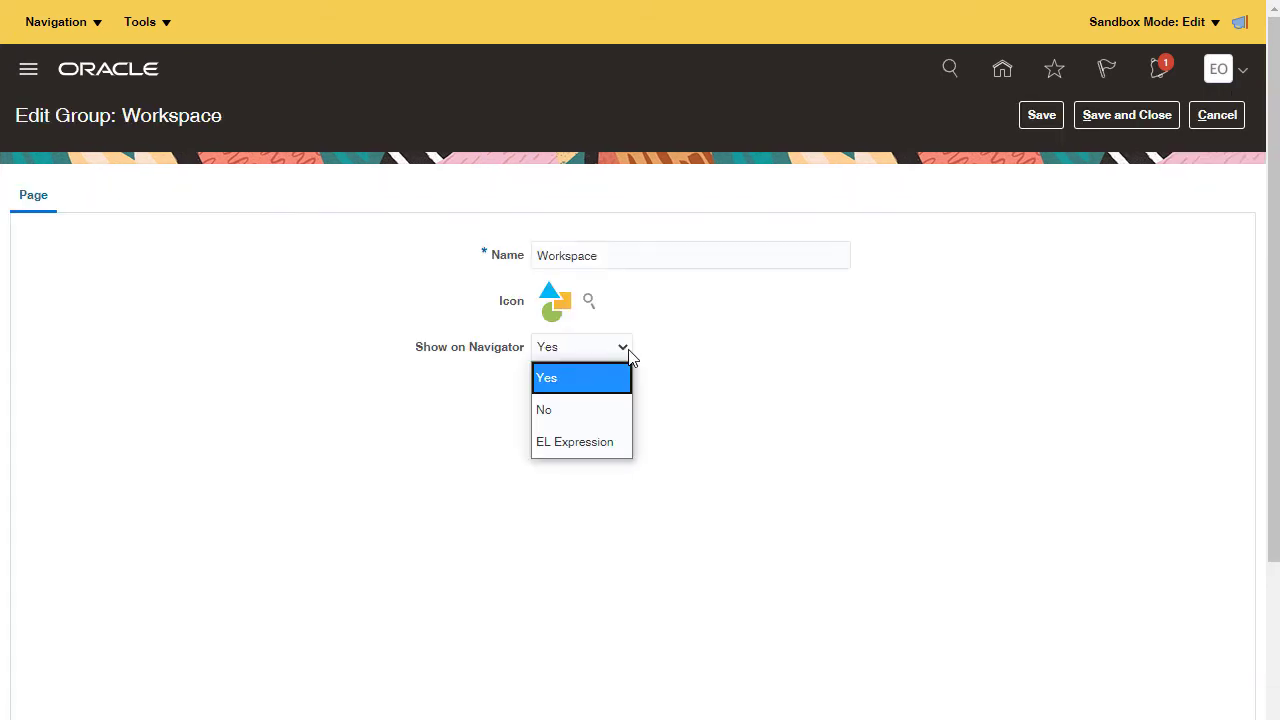
click(589, 409)
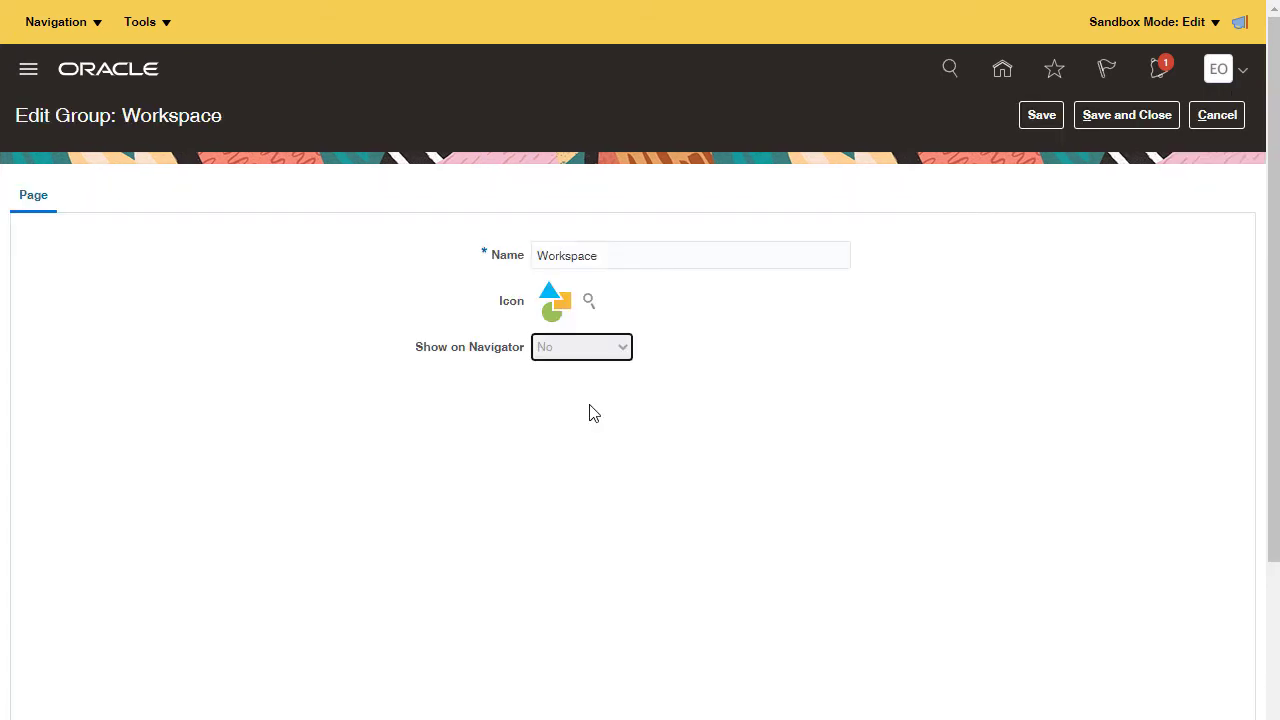
click(1083, 116)
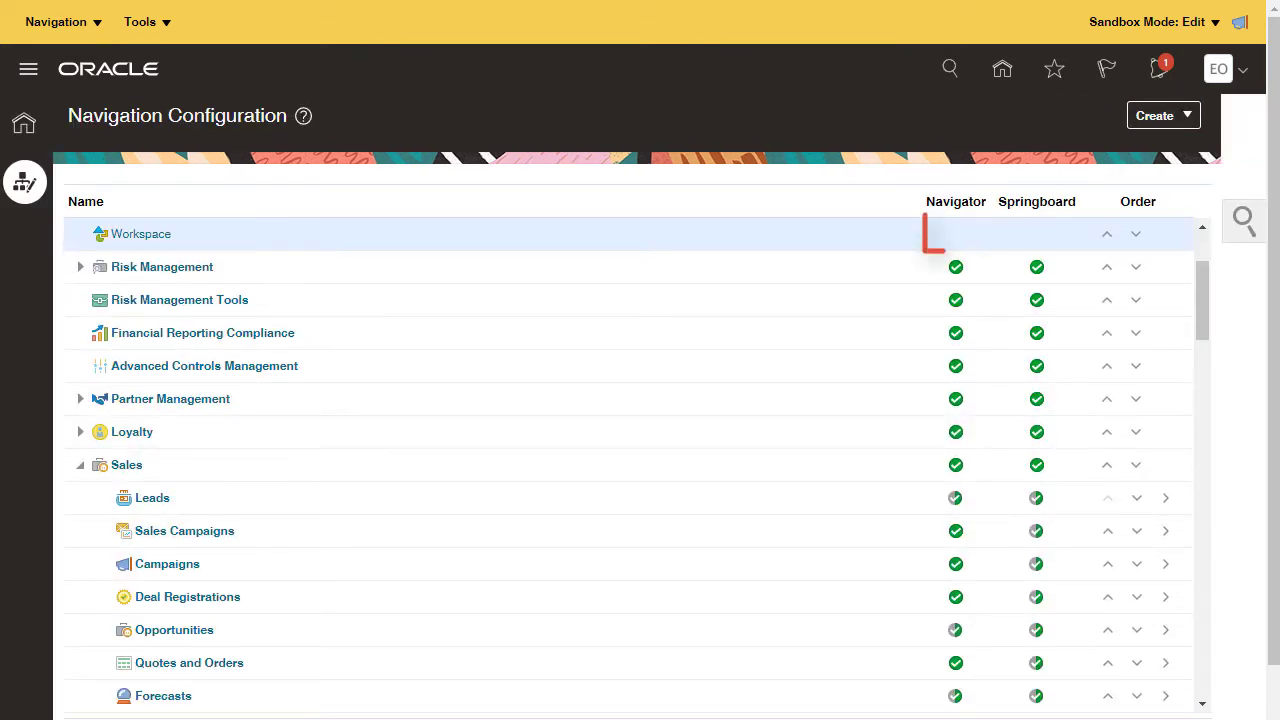
Step: Scroll down to the Resource Directory page and move it into the Sales group
click(1204, 334)
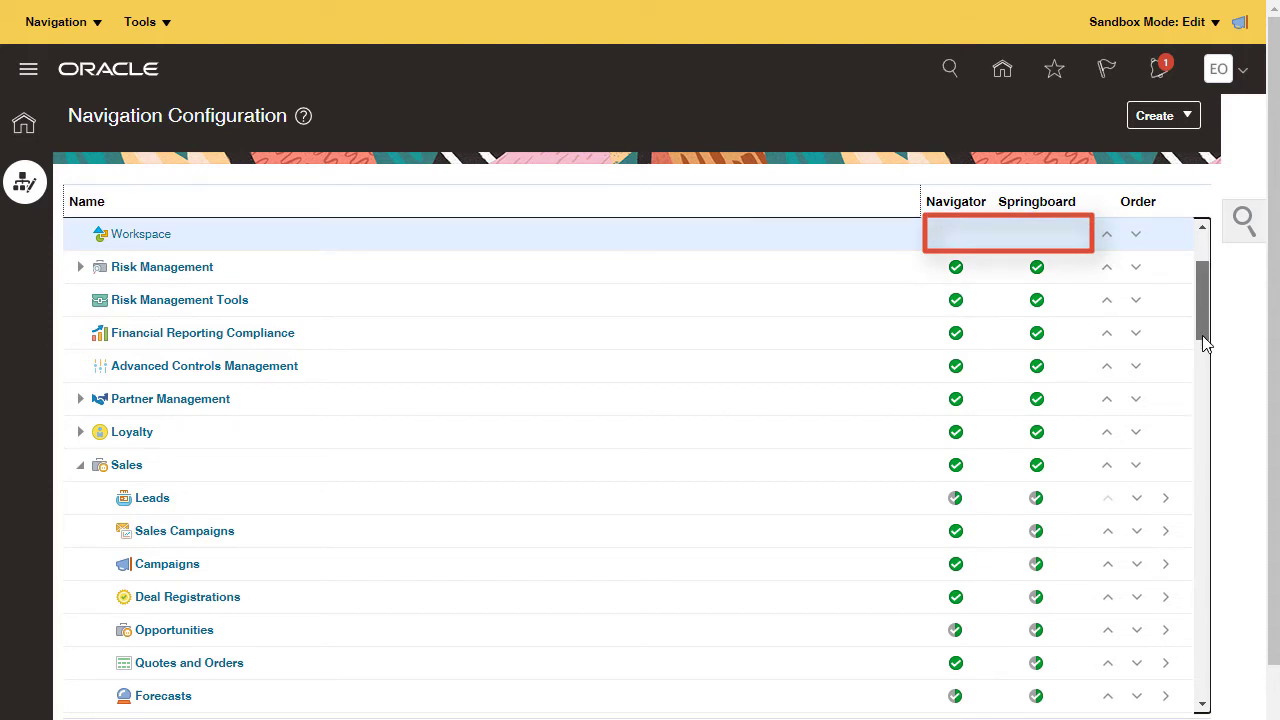
drag(1204, 343, 1155, 668)
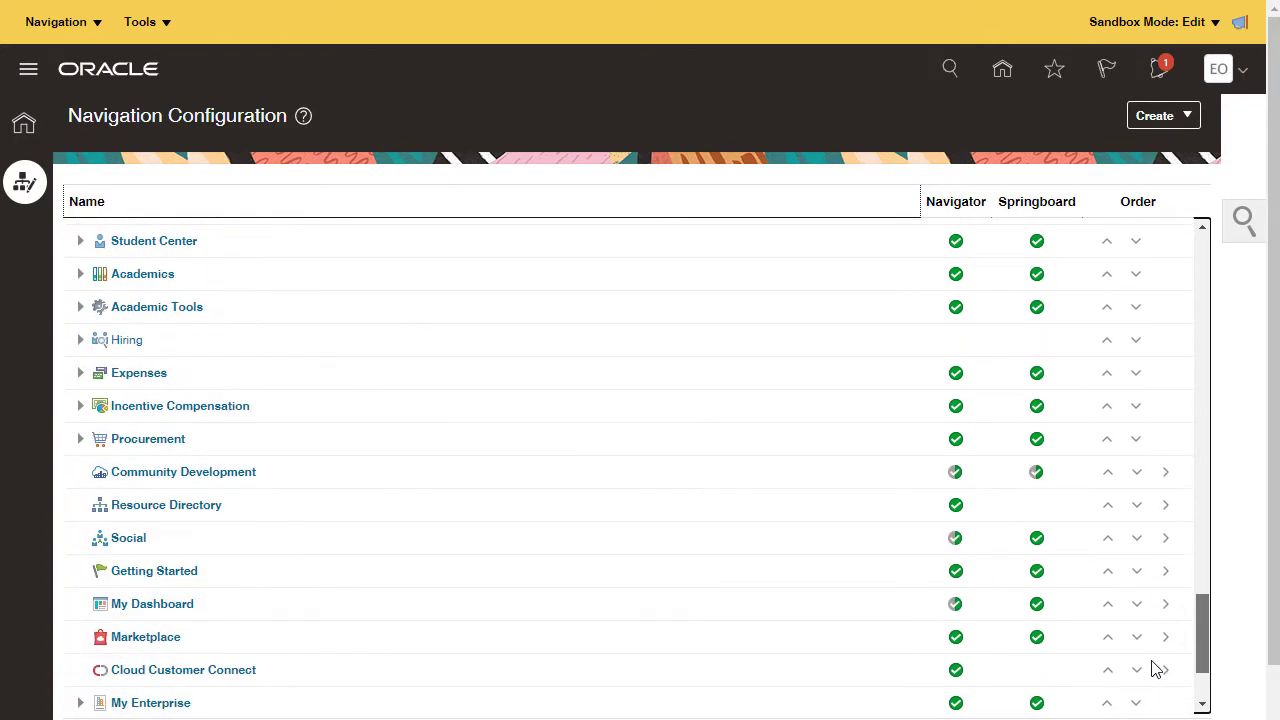
click(872, 514)
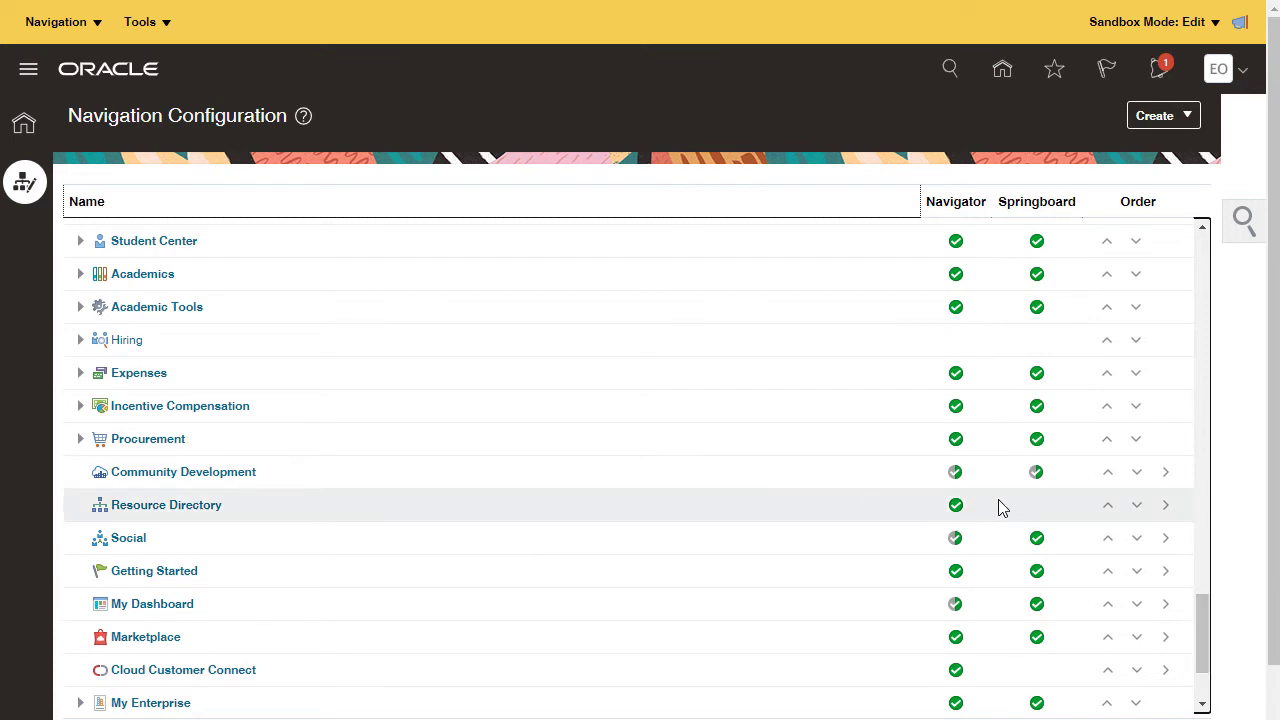
click(1167, 516)
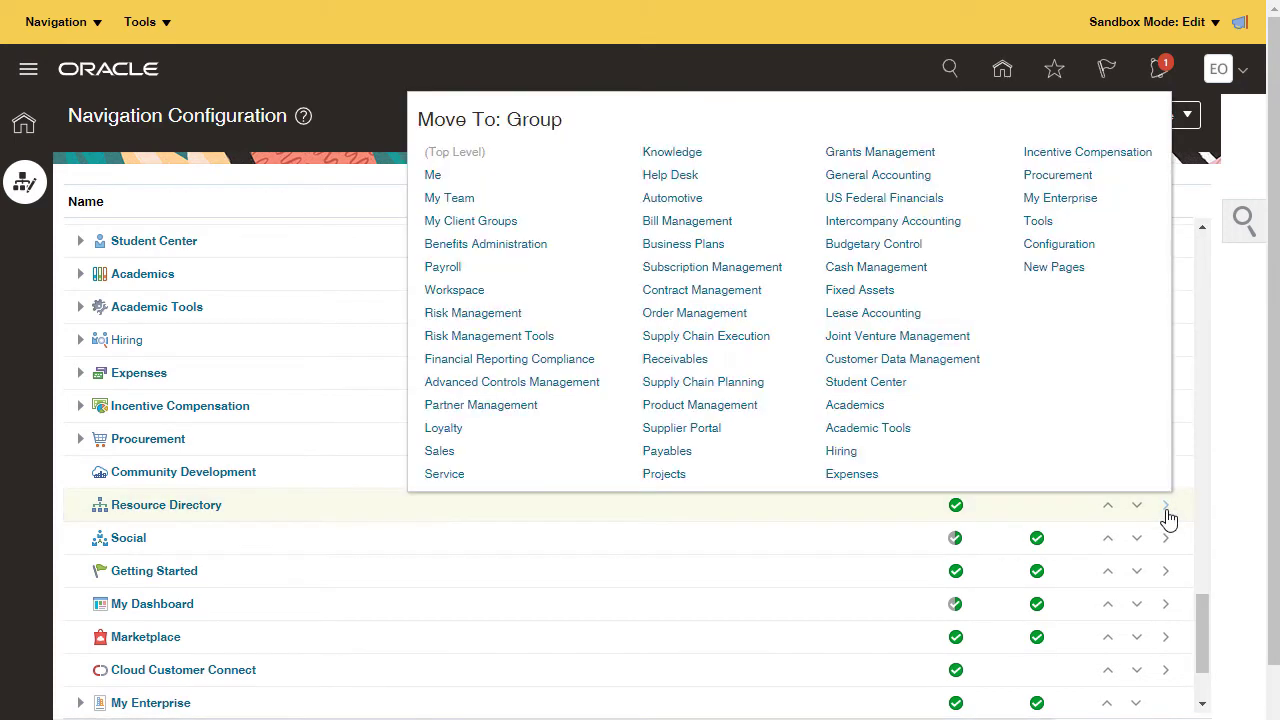
click(433, 454)
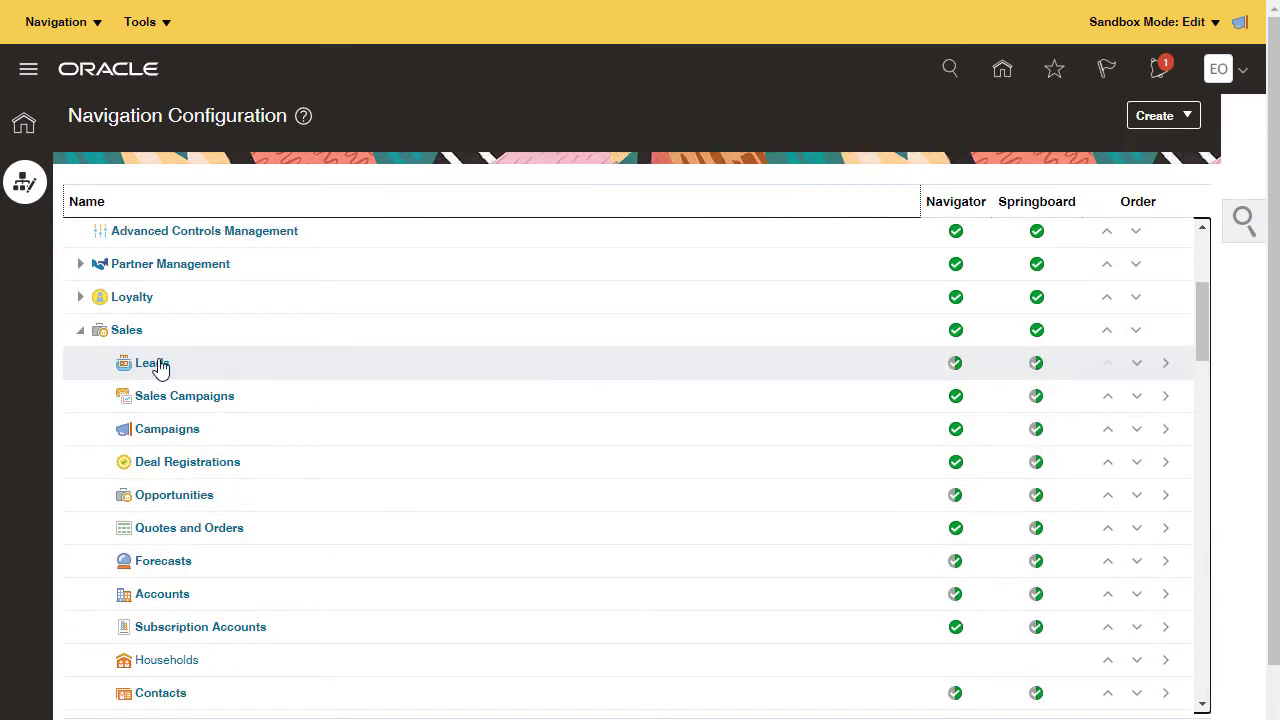
Step: Set the Leads page's Show on Navigator to No and save
click(150, 364)
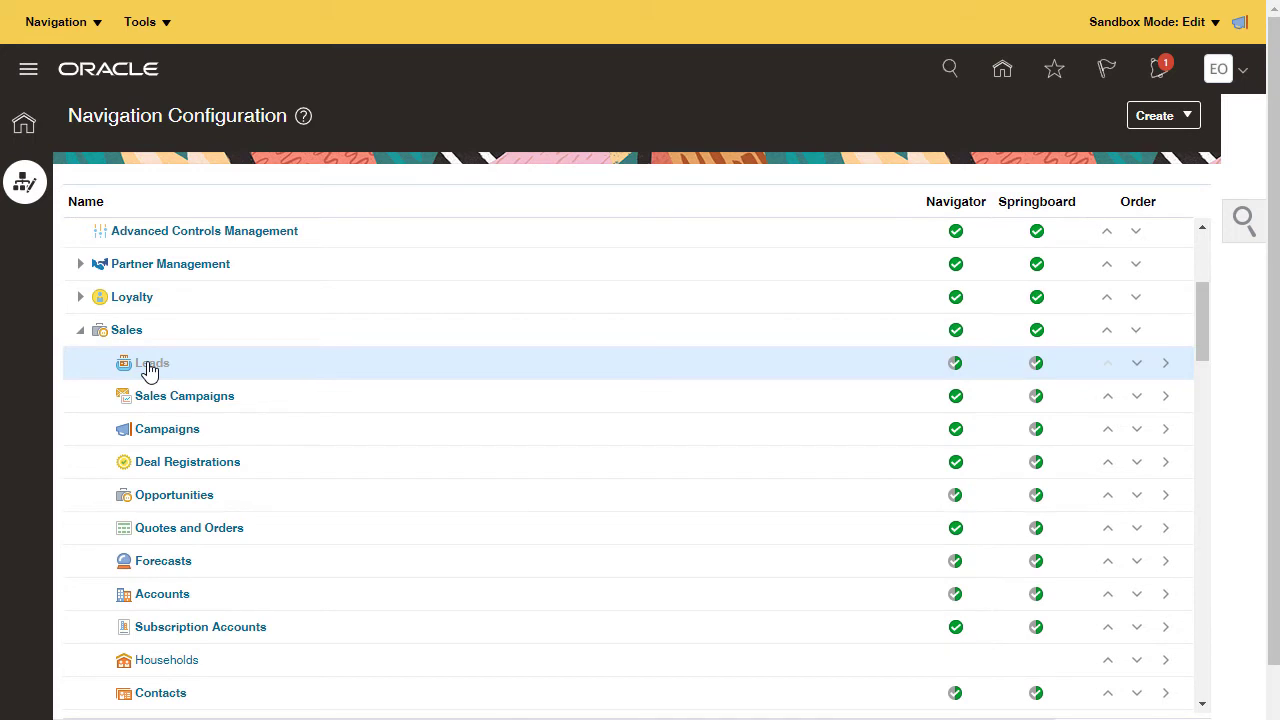
click(533, 385)
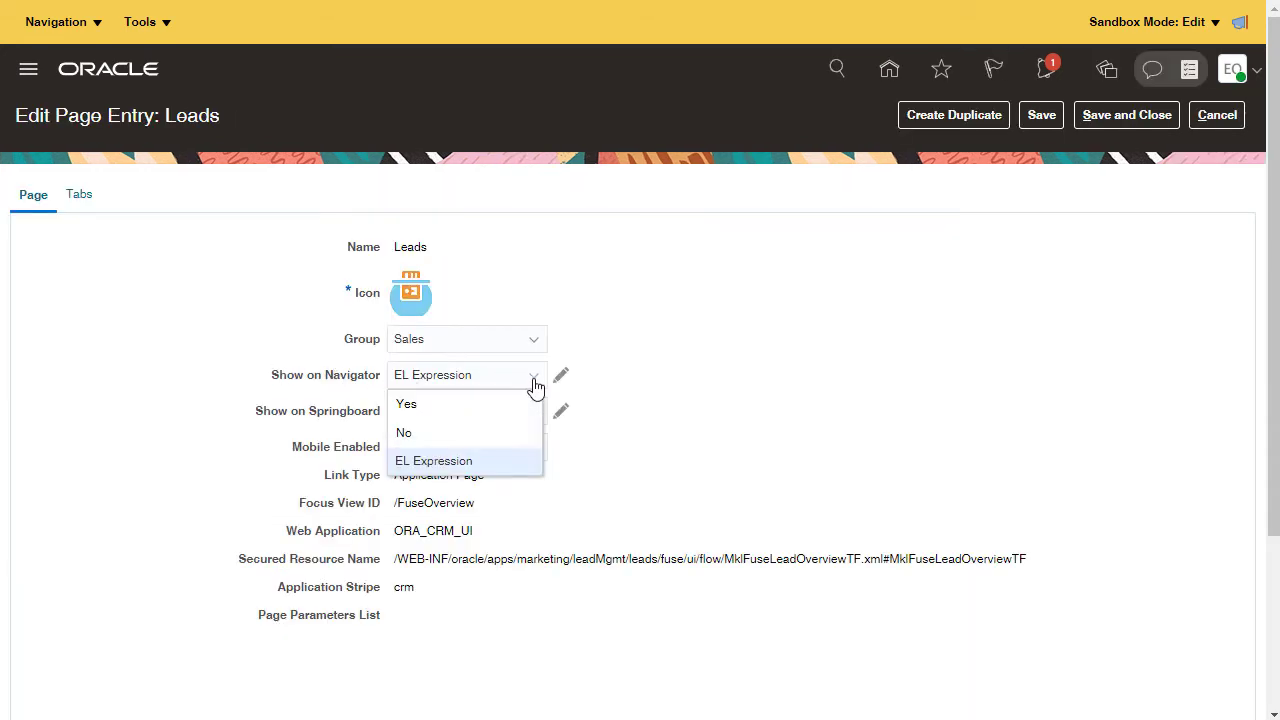
click(498, 433)
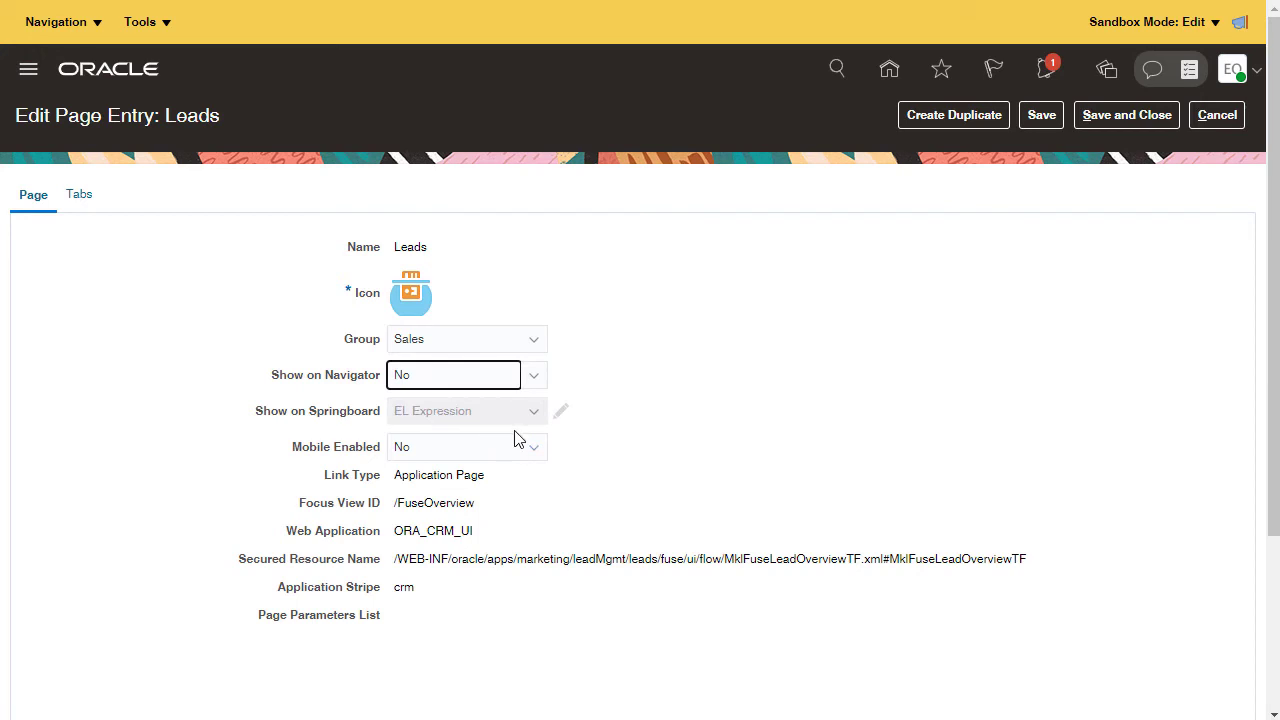
click(1108, 114)
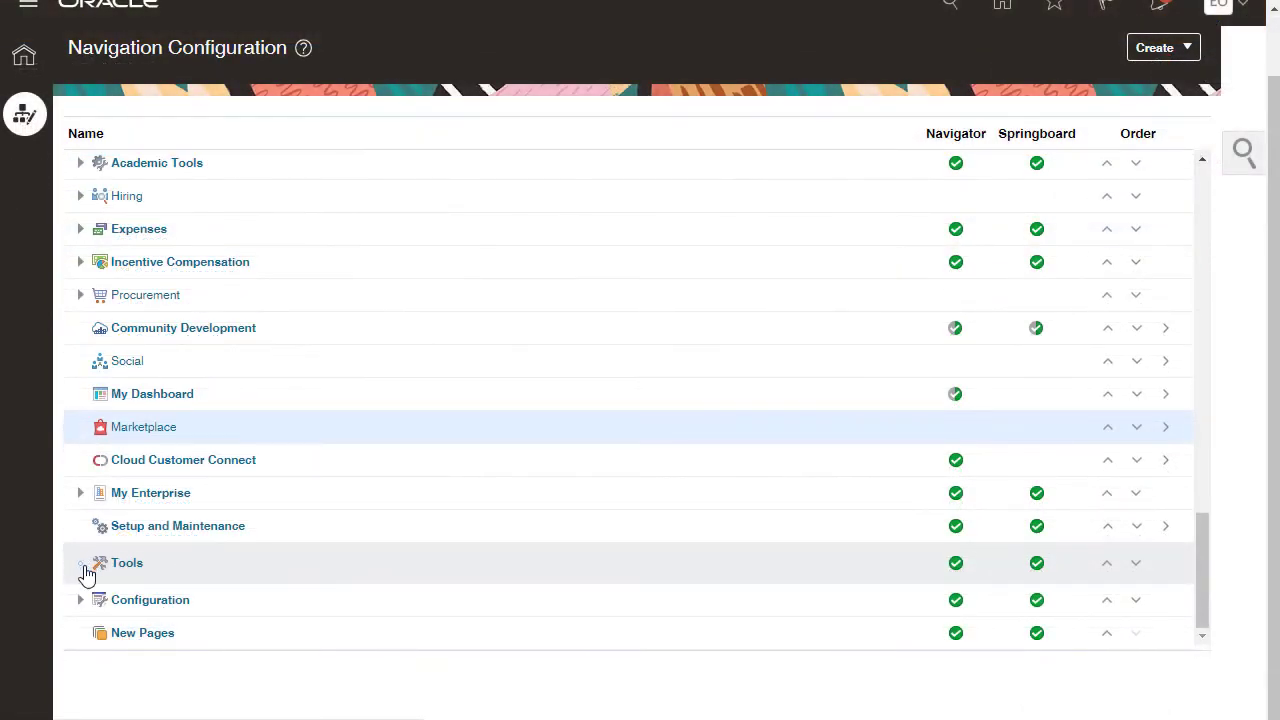
Step: Open the second Scheduled Processes entry in the Tools group
click(82, 564)
scroll(463, 580, down, 4)
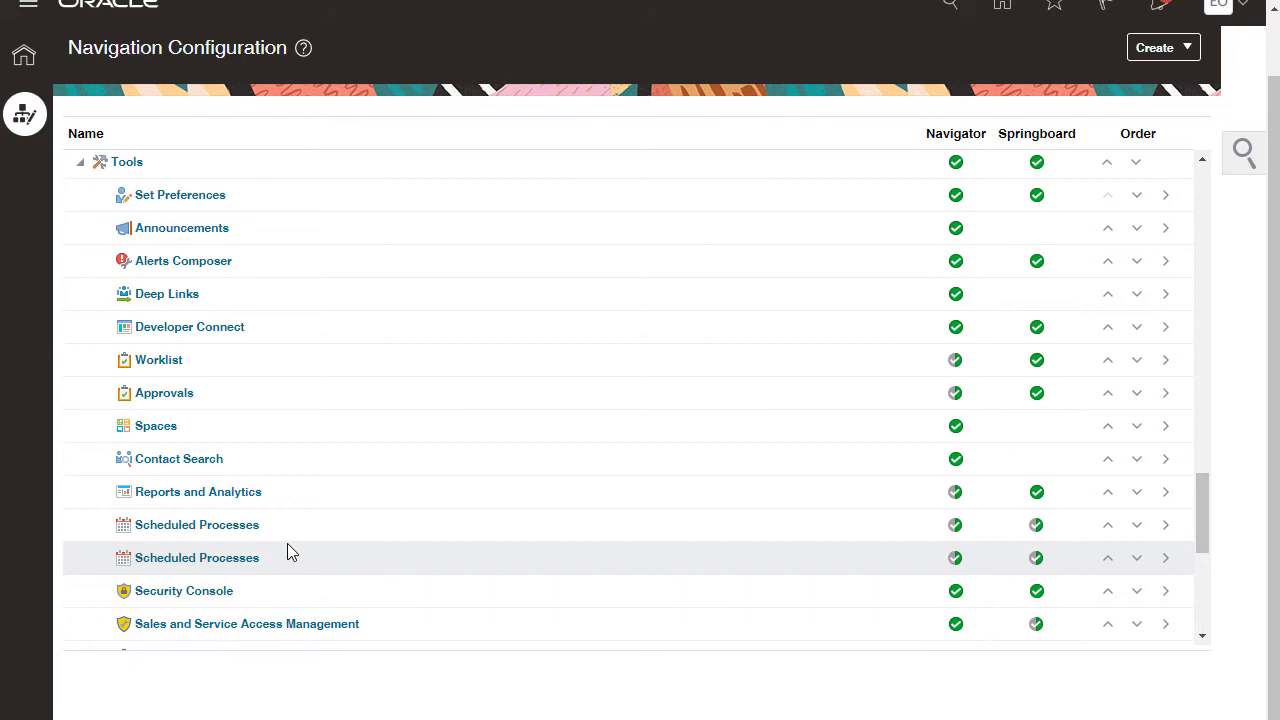
click(220, 564)
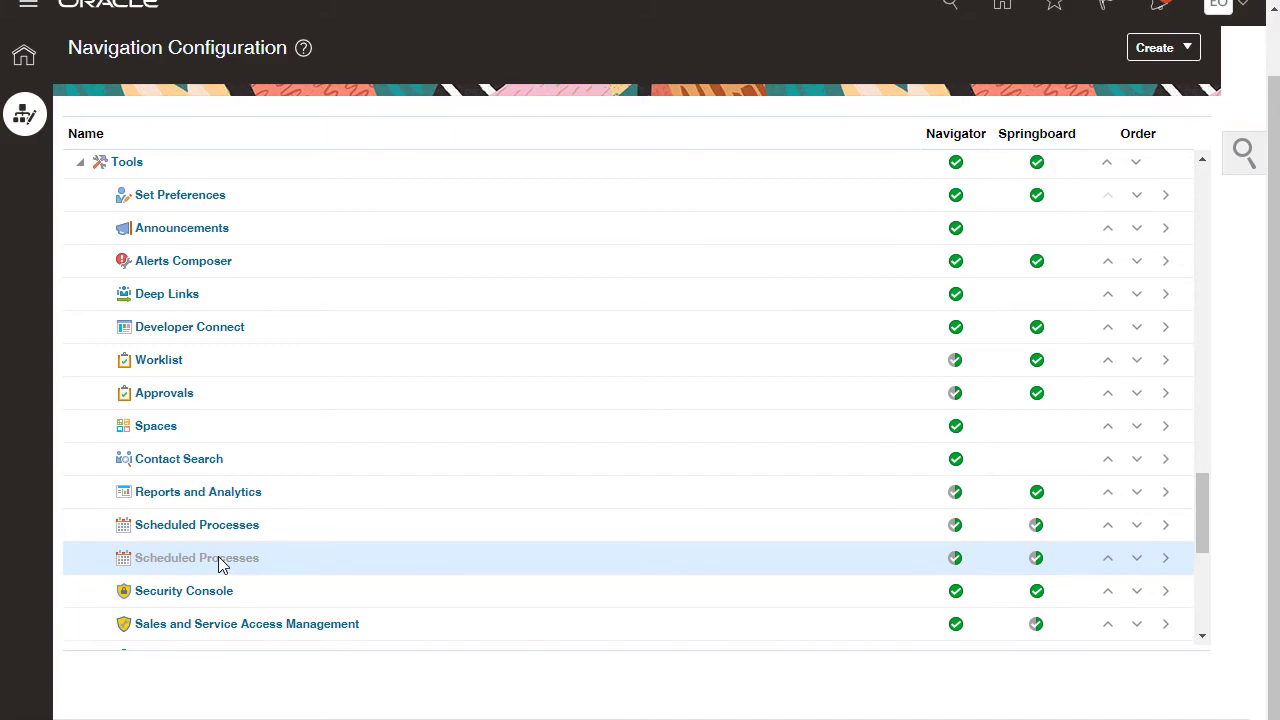
Step: Add an ORA_ZBS_SALES_REPRESENTATIVE_JOB userInRole condition to its Navigator expression, validate, and save
click(651, 318)
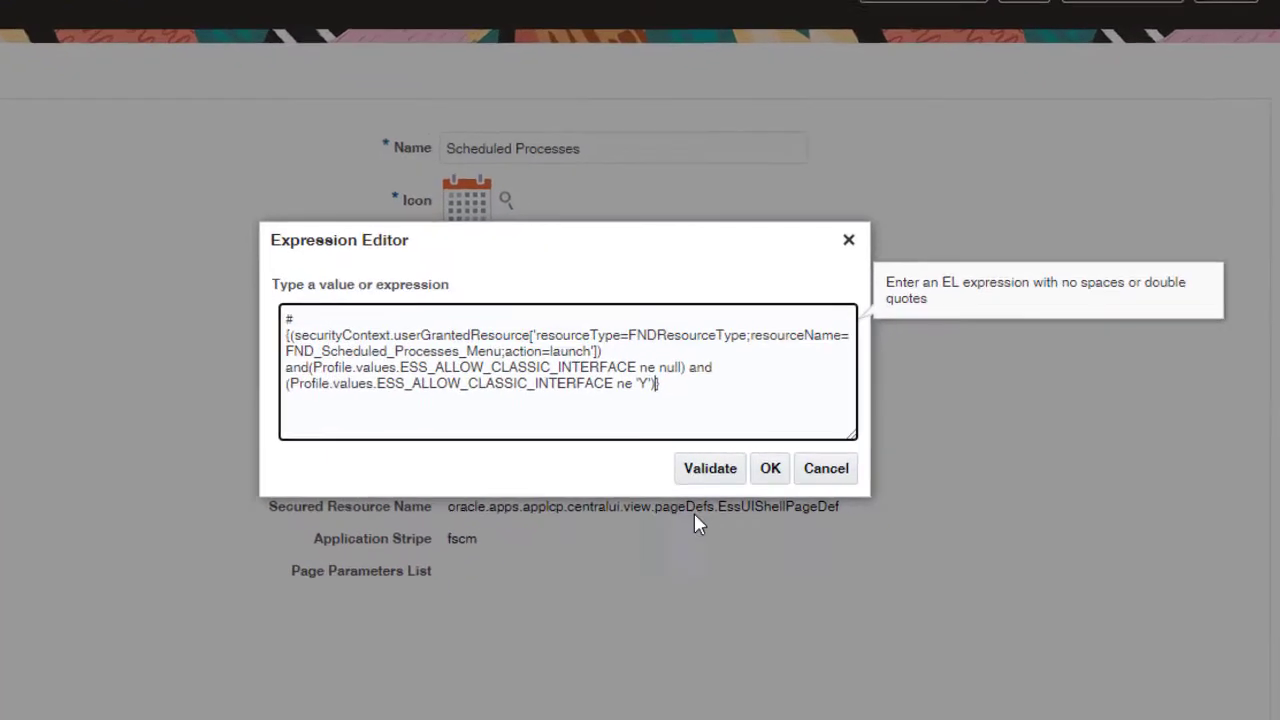
text(and!(securityContext.userInRole['ORA_ZBS_SALES_REPRESENTATIVE_JOB ']))
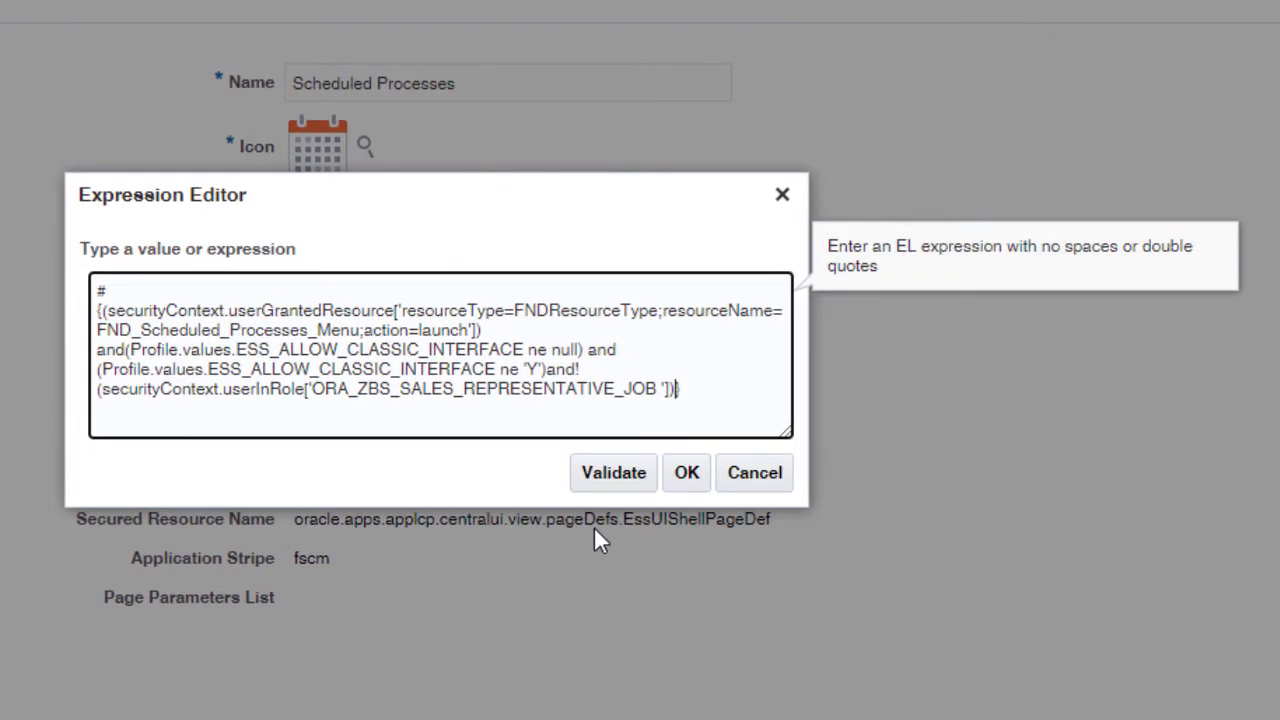
click(620, 471)
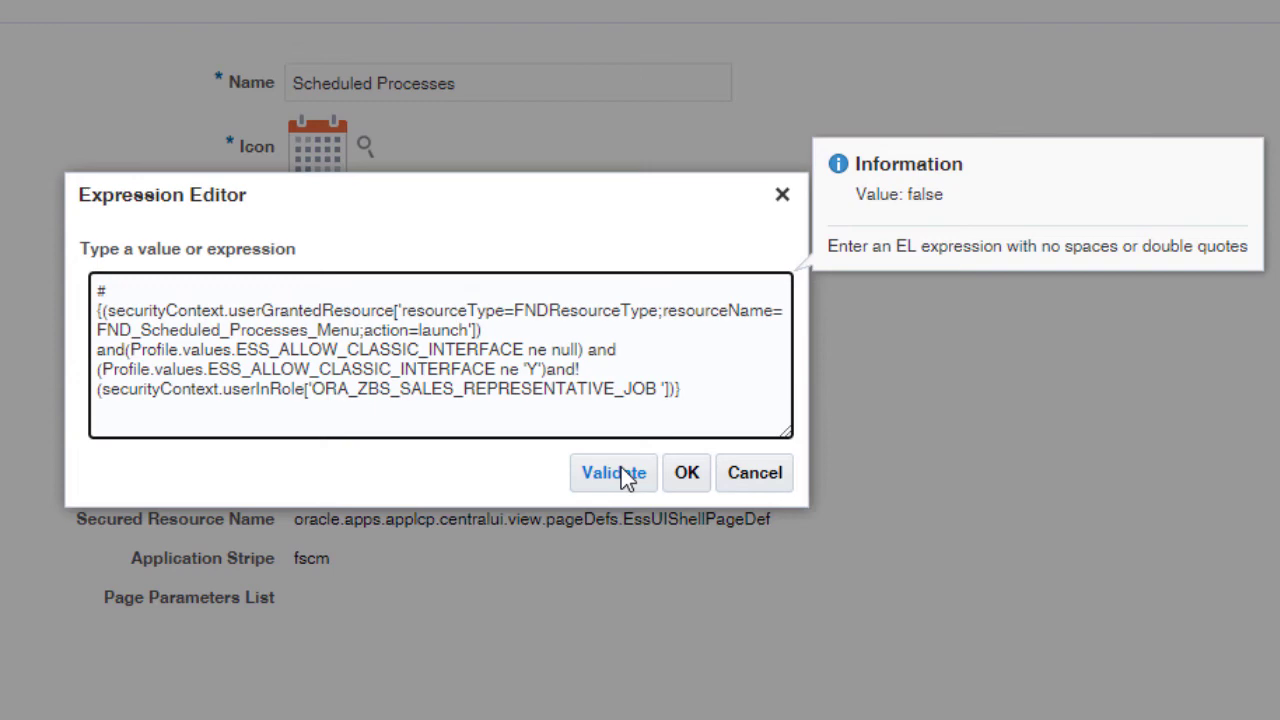
key(BackSpace)
click(676, 480)
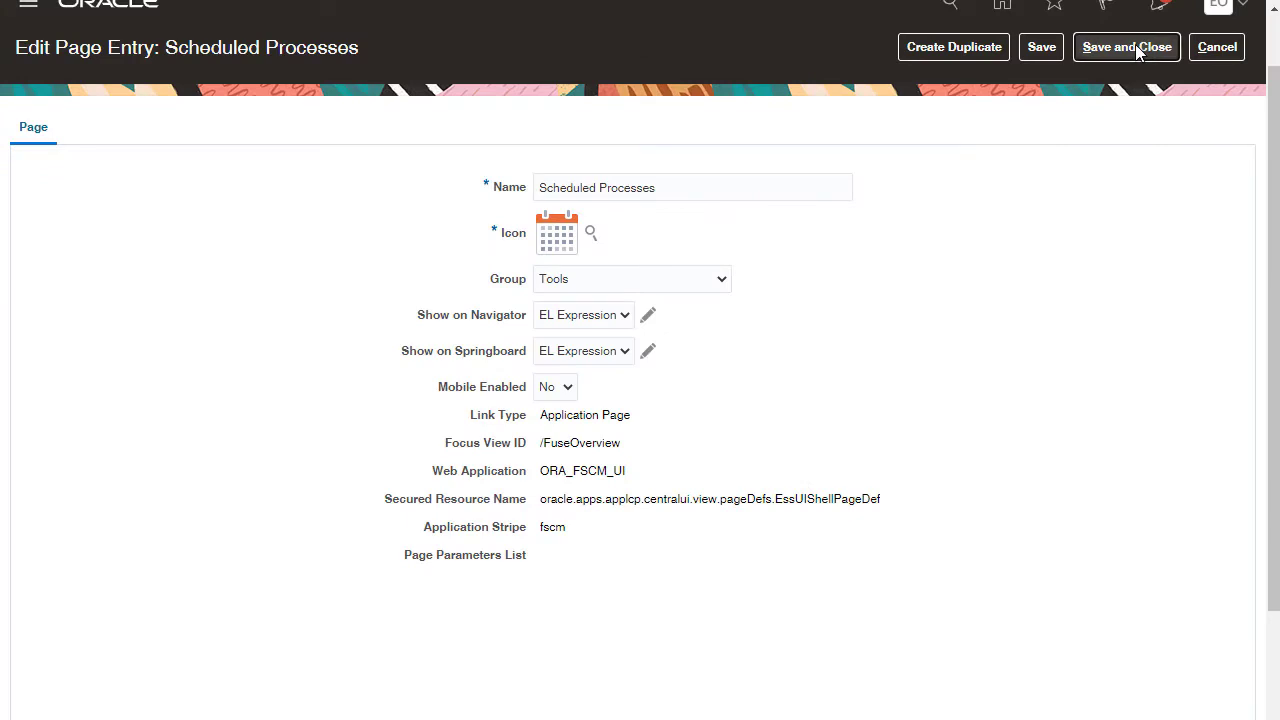
click(1137, 52)
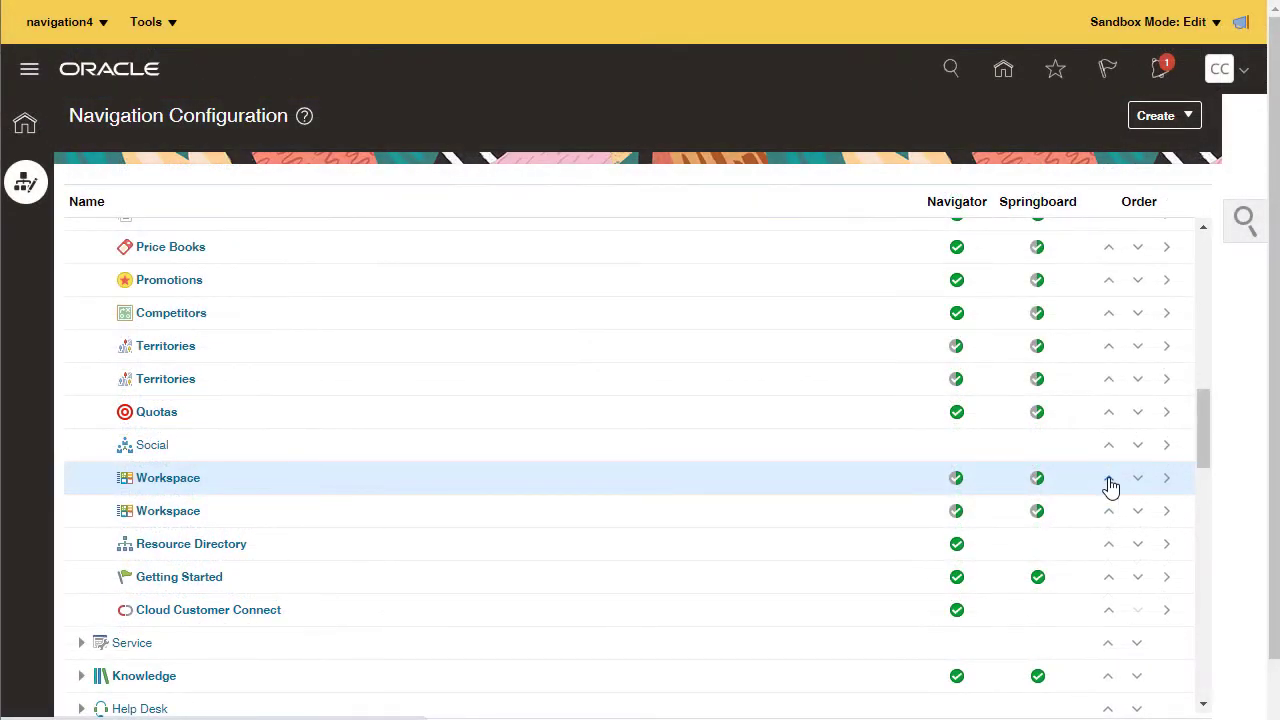
Step: Move Workspace up in Sales past Competitors, Promotions, Price Books, Products and Lightbox
click(1110, 486)
click(1113, 245)
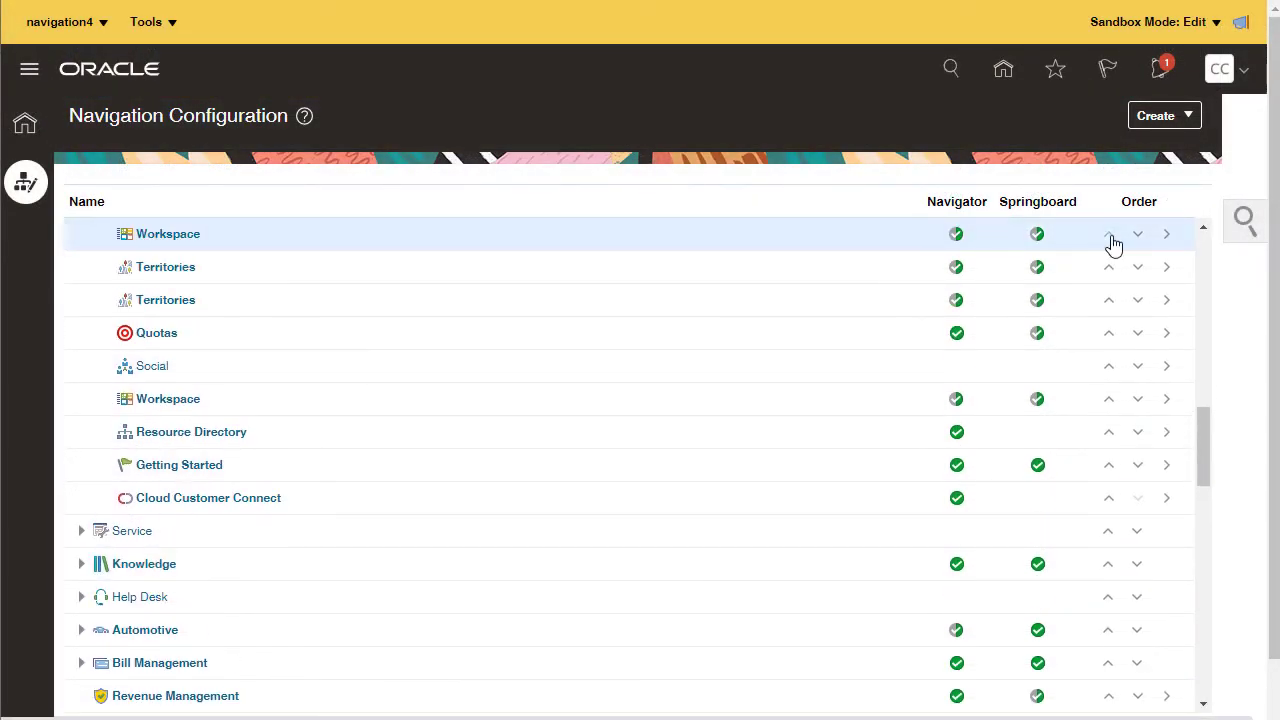
click(1110, 240)
click(1113, 245)
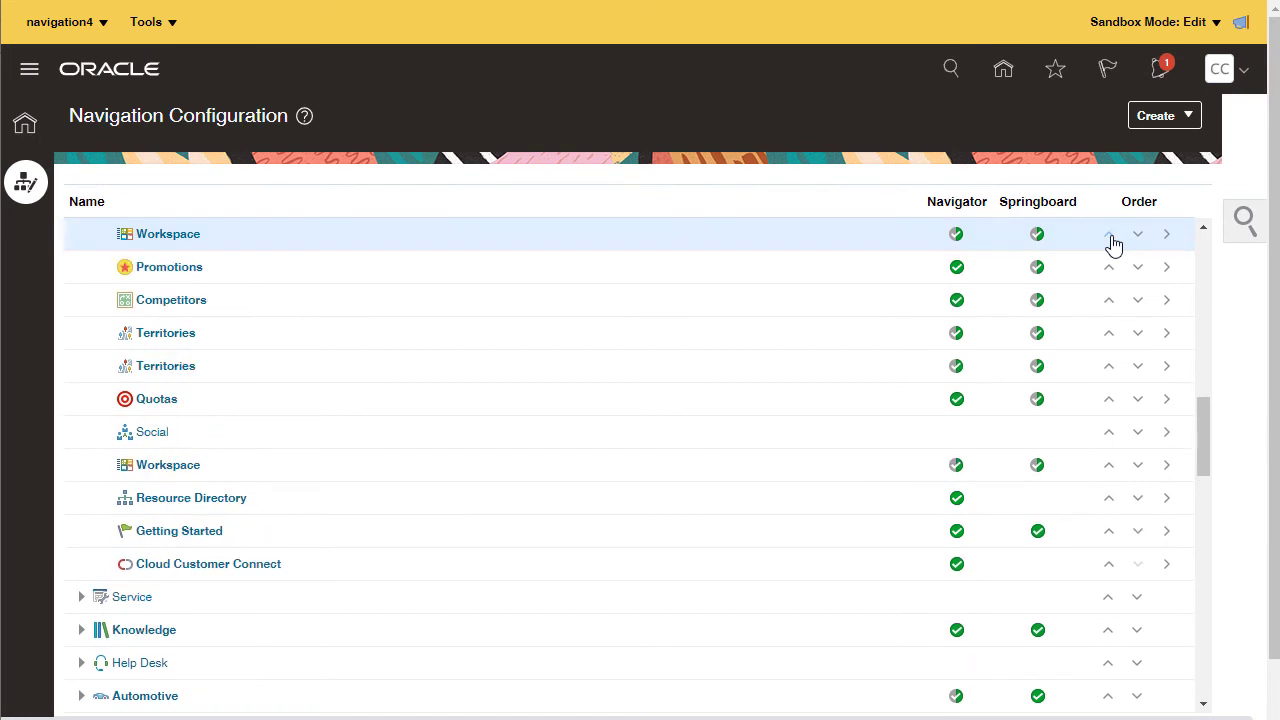
click(1113, 245)
click(1113, 245)
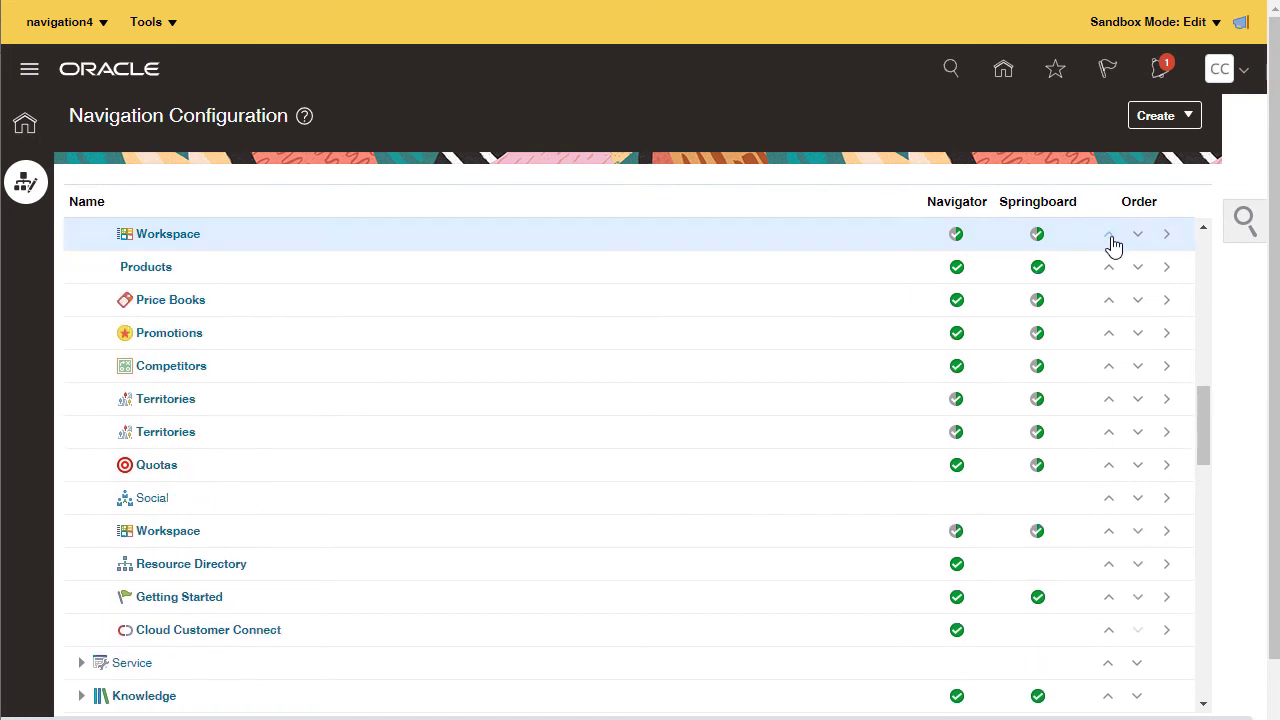
click(1113, 245)
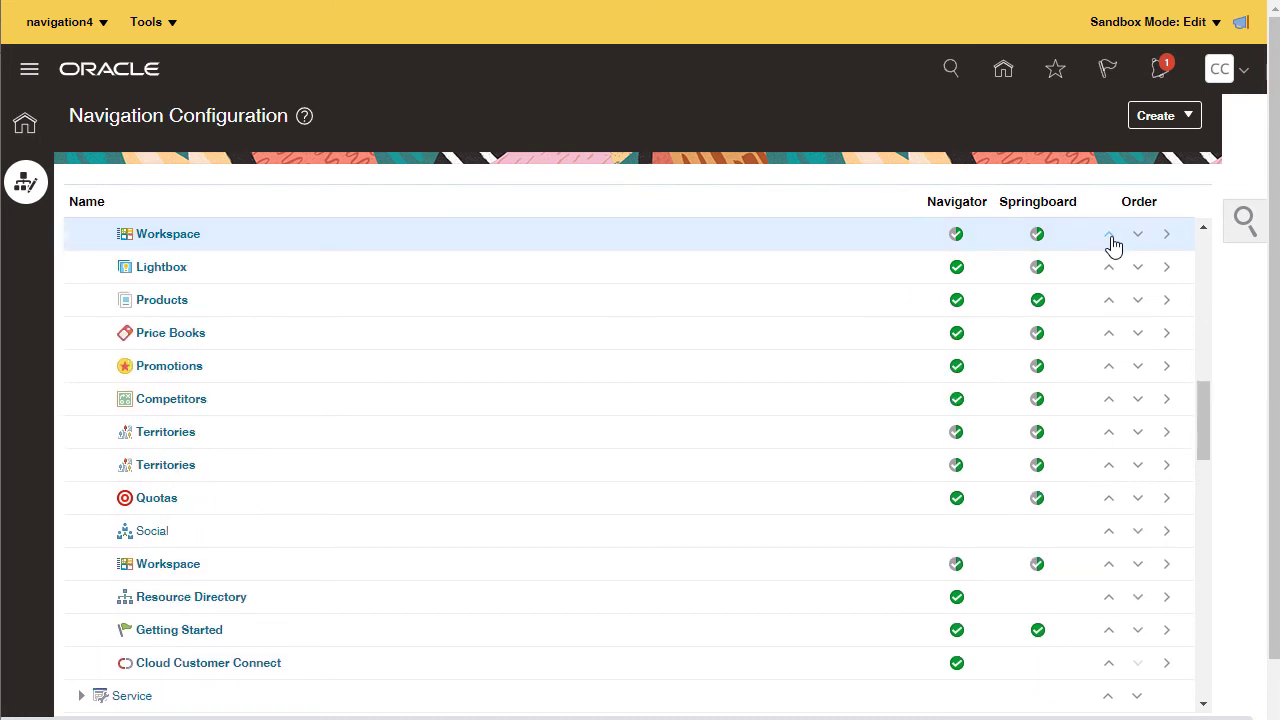
click(1113, 245)
drag(1205, 318, 1205, 262)
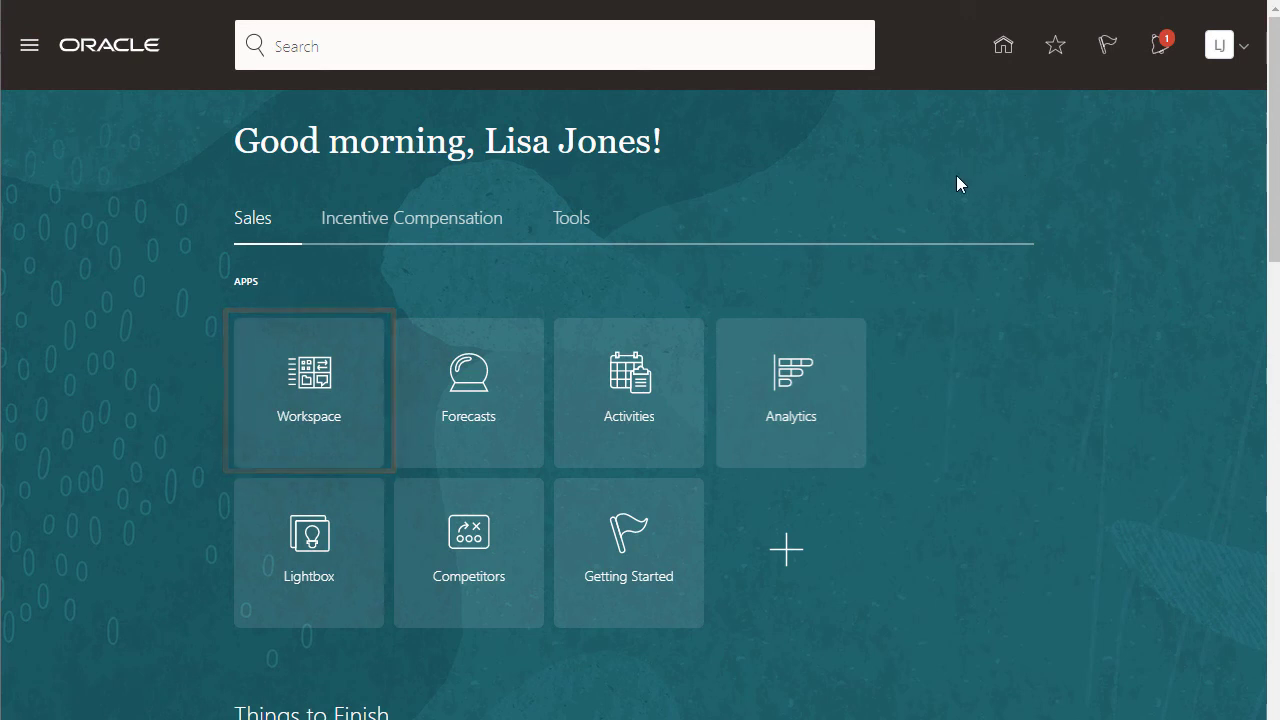
Step: Compare each user's Navigator Tools entries to see whether Scheduled Processes appears
click(568, 224)
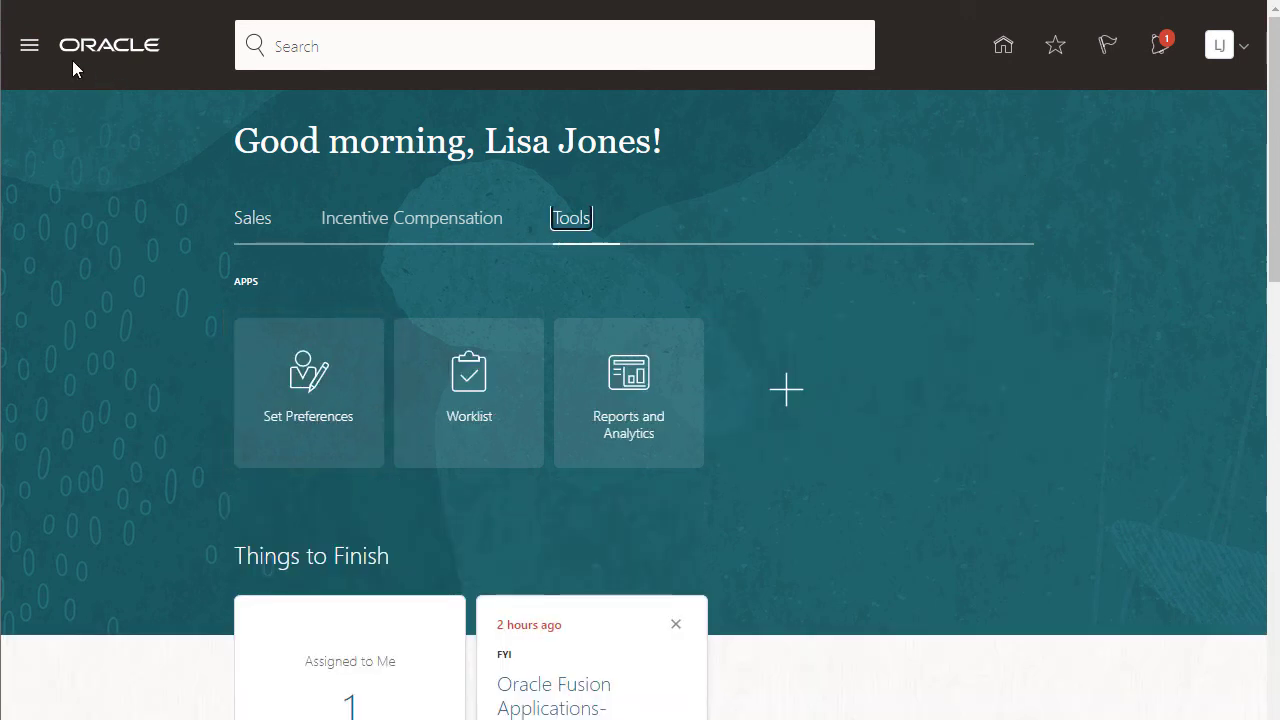
click(28, 50)
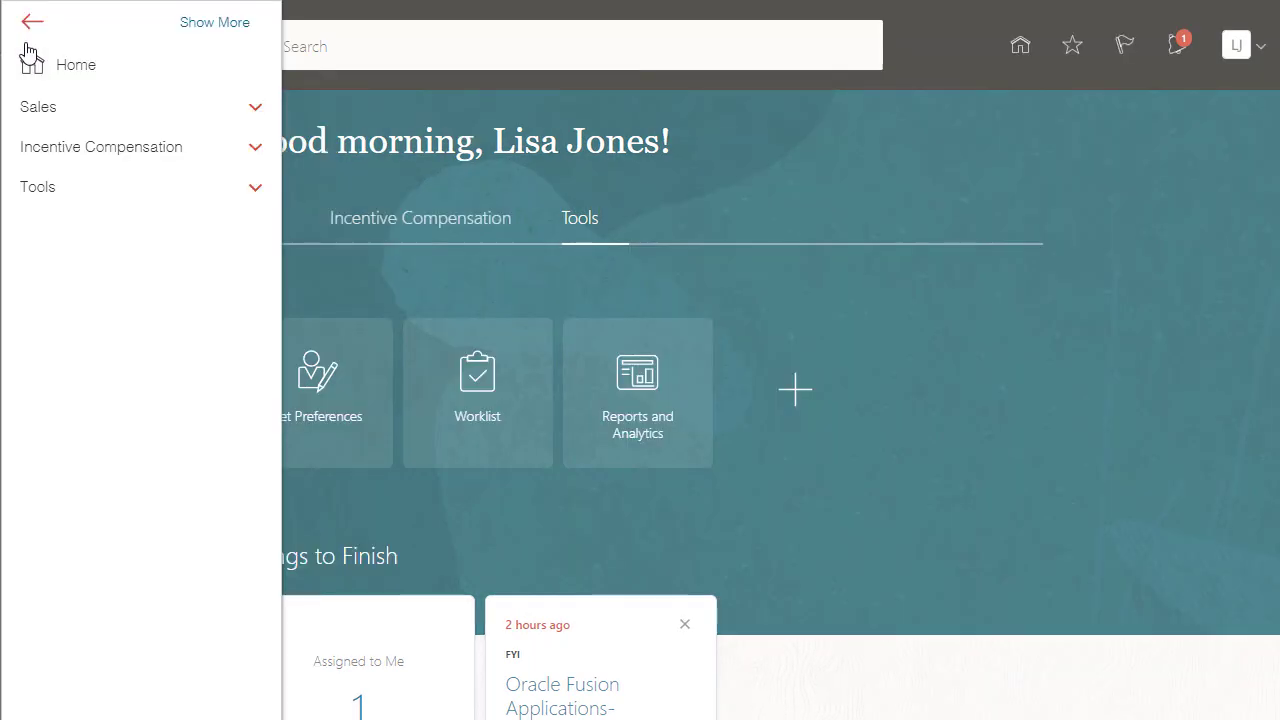
click(255, 188)
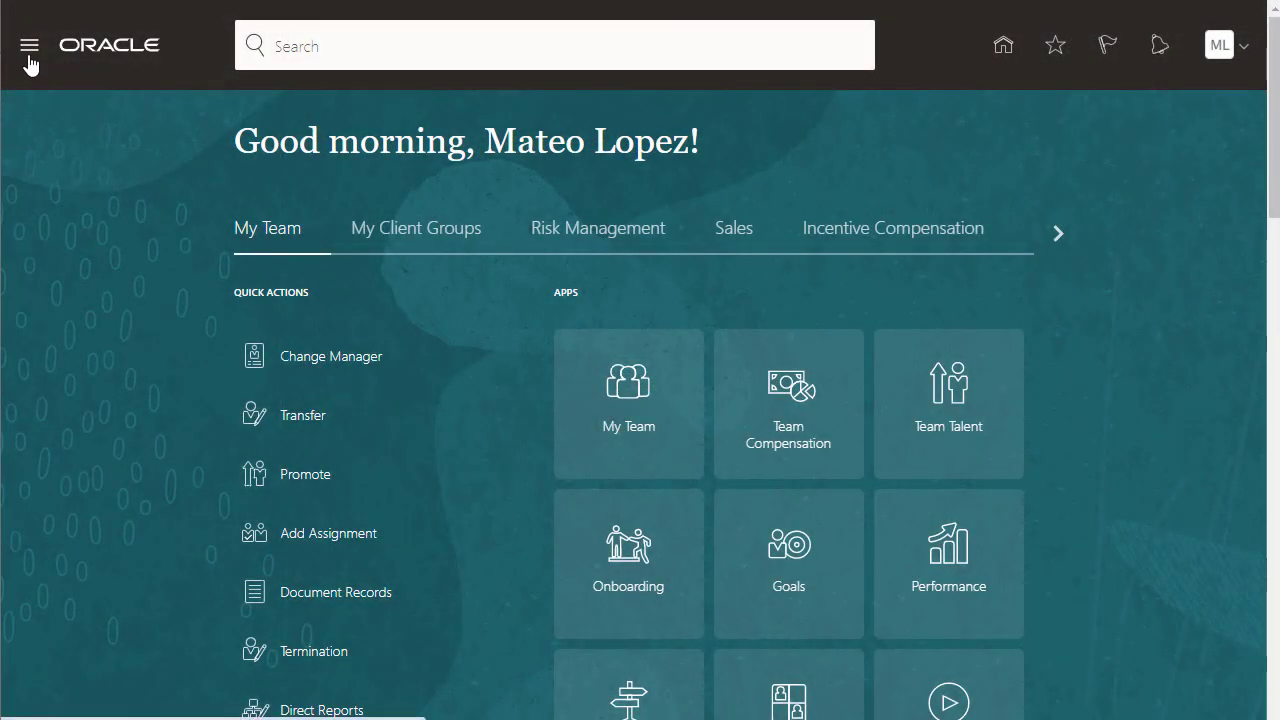
click(29, 45)
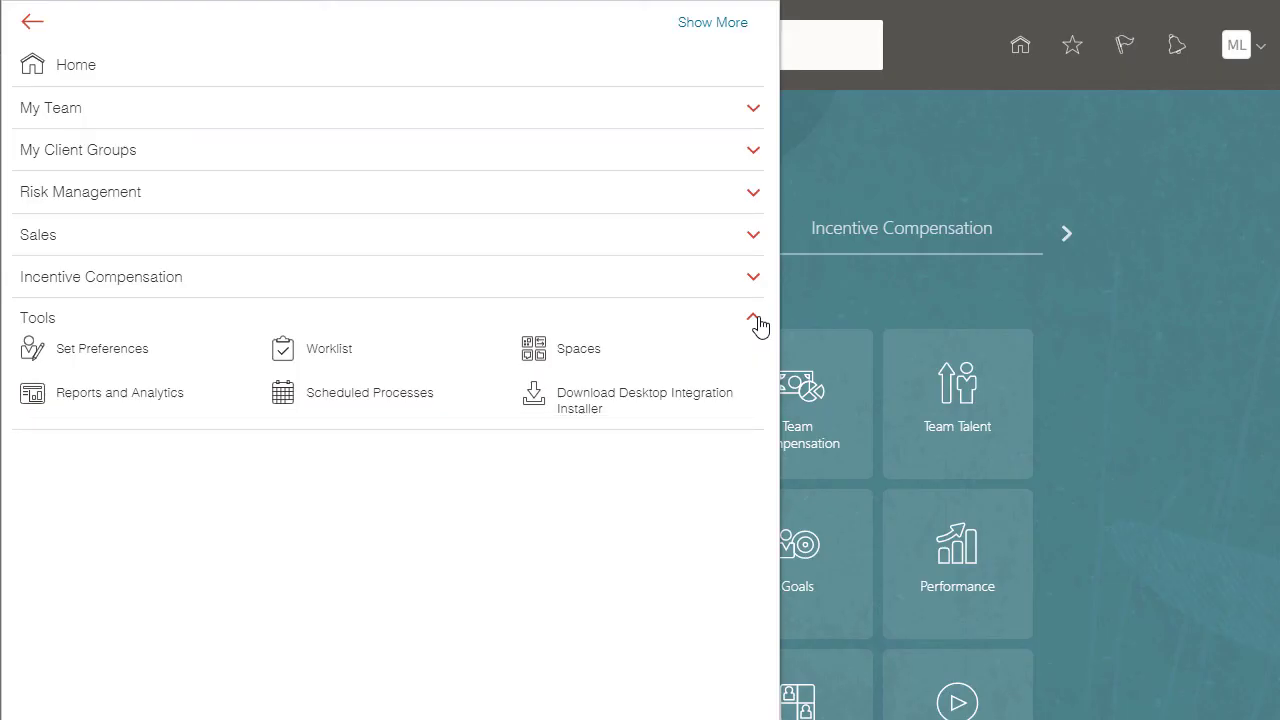